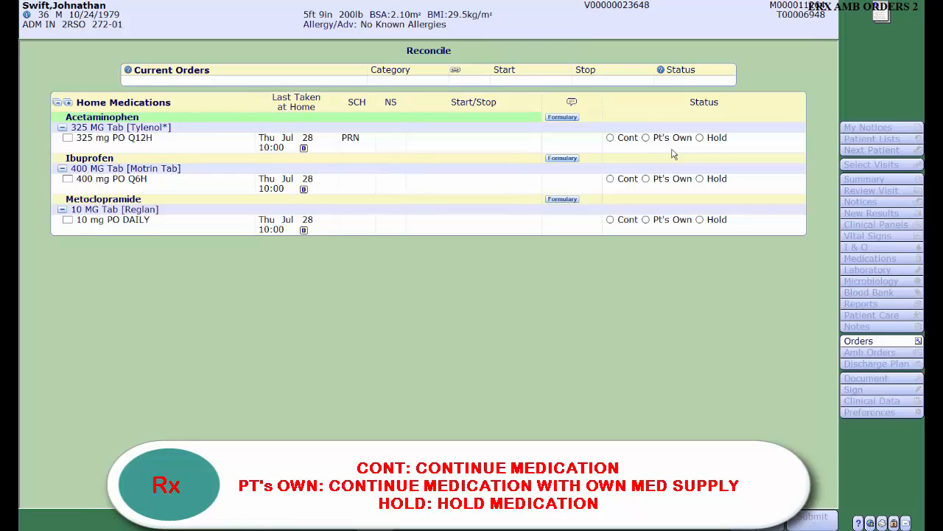
- Reconcile the home medications: continue acetaminophen and ibuprofen, and hold metoclopramide with the reason Physician/Provider Request
left_click(68, 139)
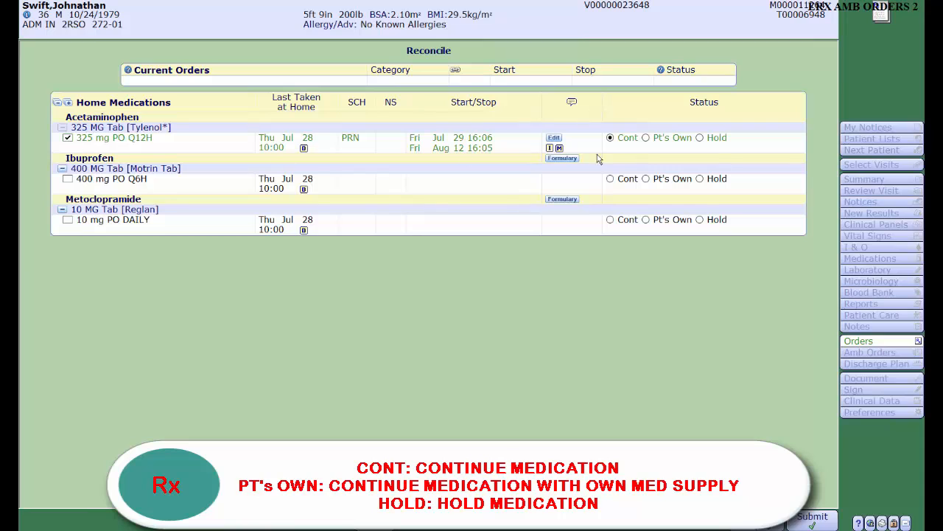
left_click(67, 179)
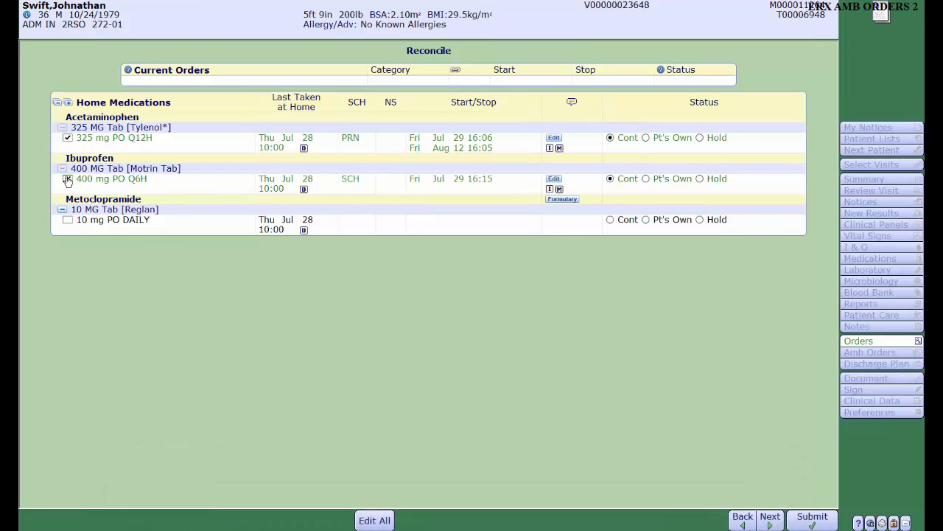
left_click(701, 219)
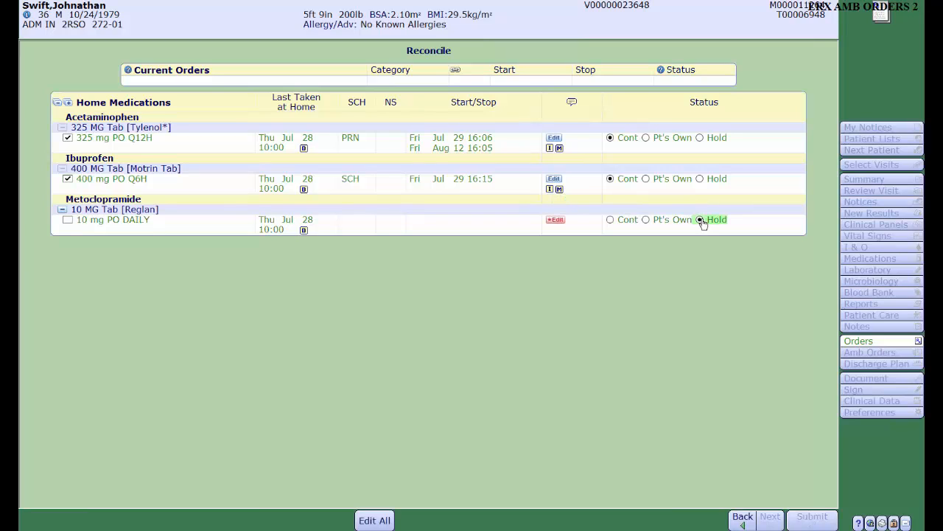
left_click(553, 220)
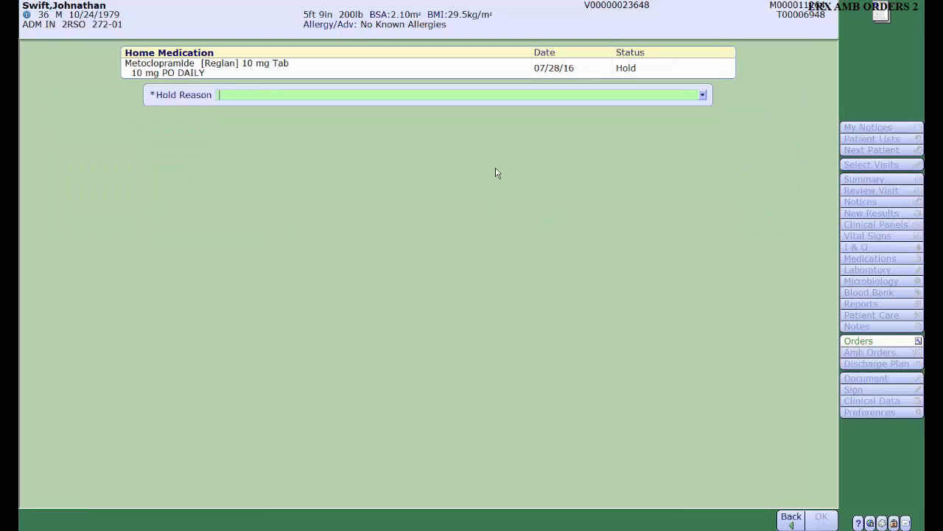
left_click(703, 95)
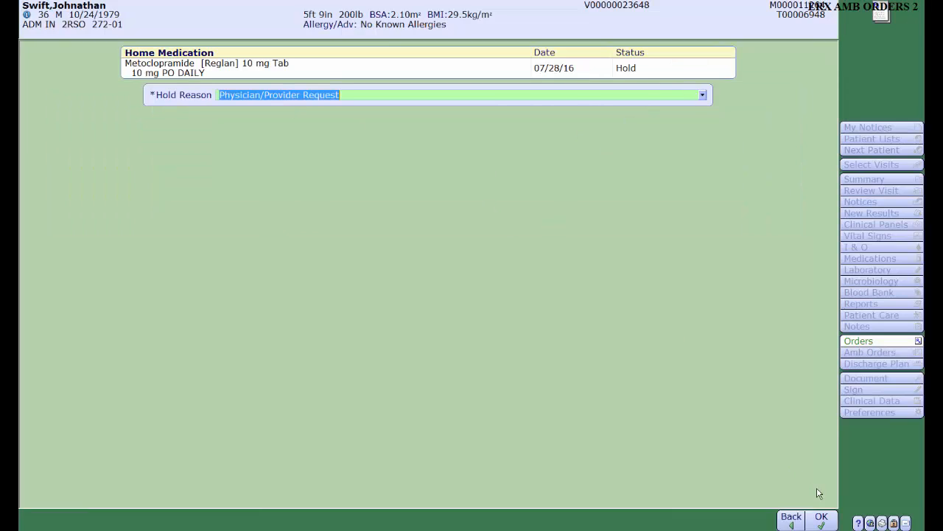
left_click(821, 518)
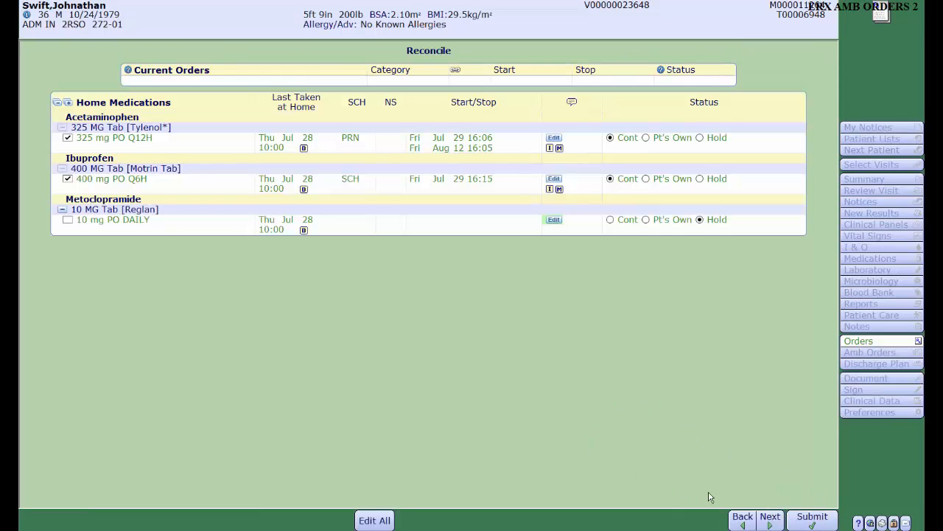
- Submit the new orders and reconciled home medications, authorizing the save with the account PIN
left_click(770, 518)
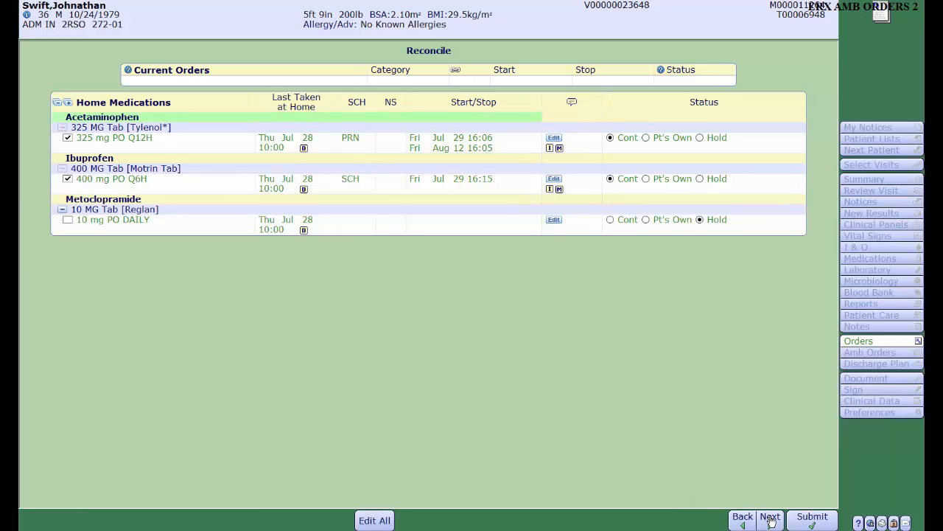
left_click(811, 518)
type("****")
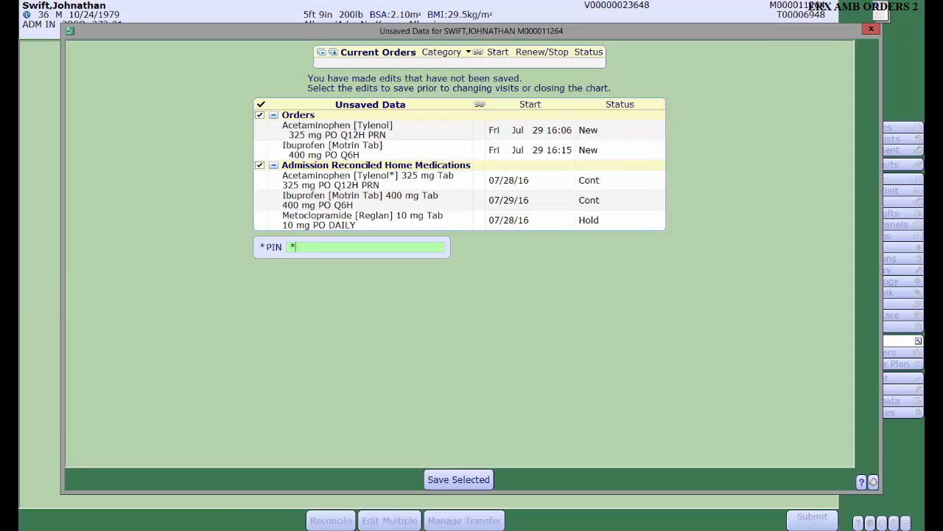
key("Return")
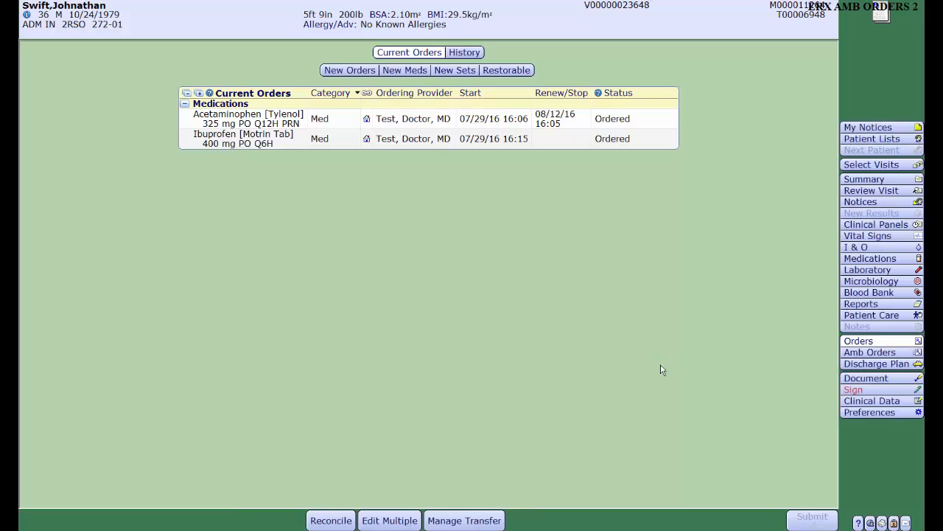
- Create a new acute Discharge Summary document for the patient
left_click(852, 380)
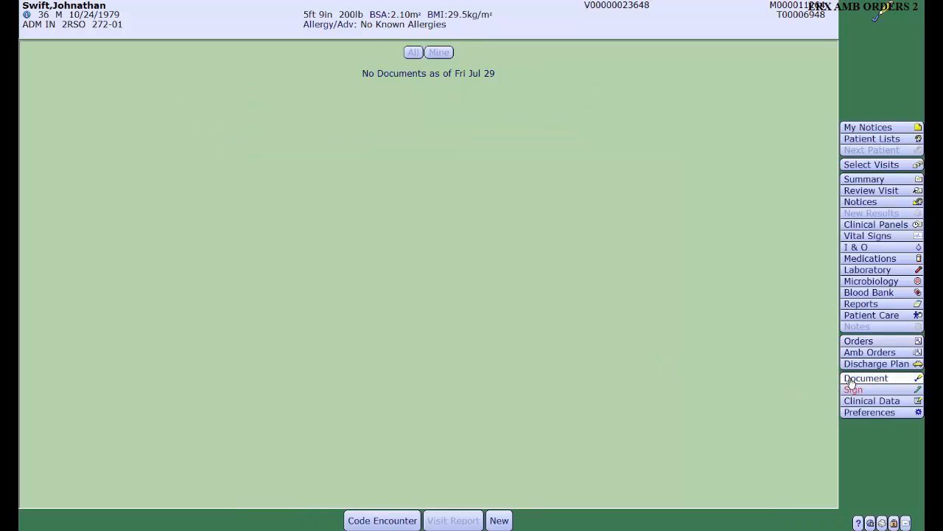
left_click(501, 521)
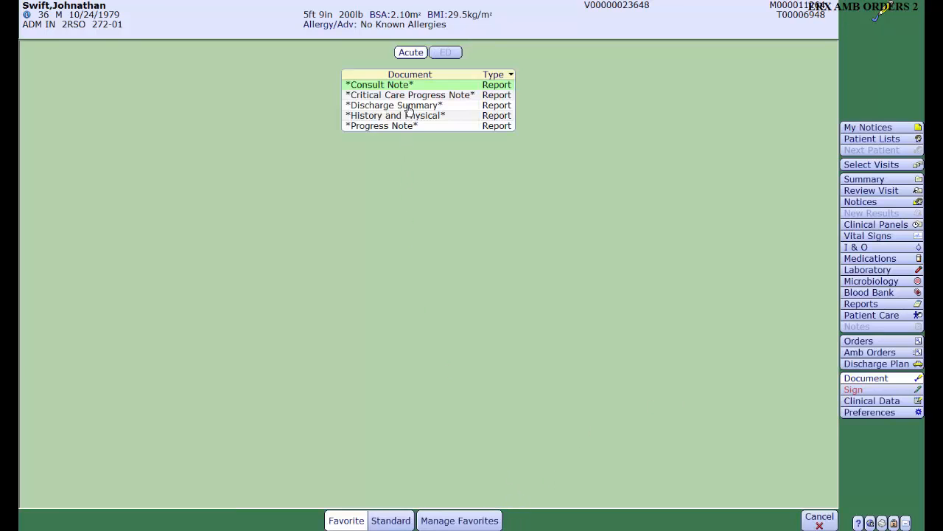
left_click(409, 109)
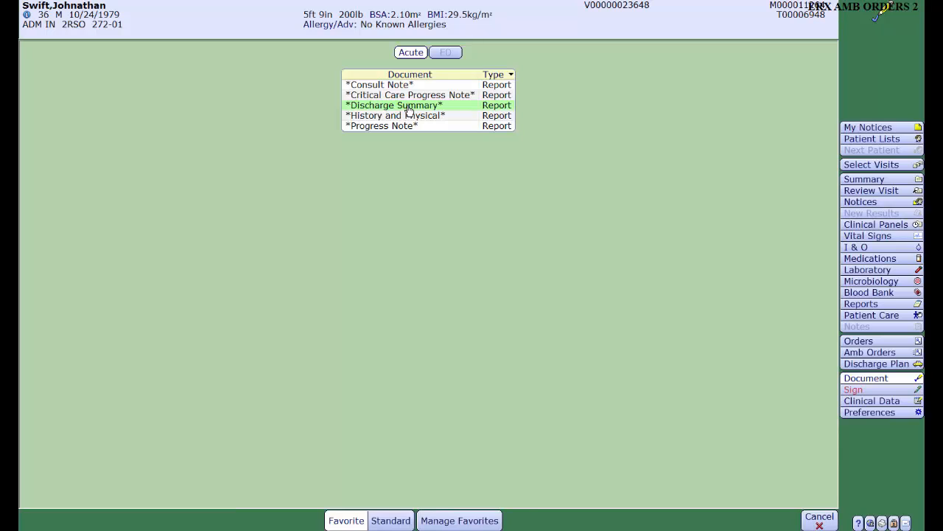
double_click(410, 109)
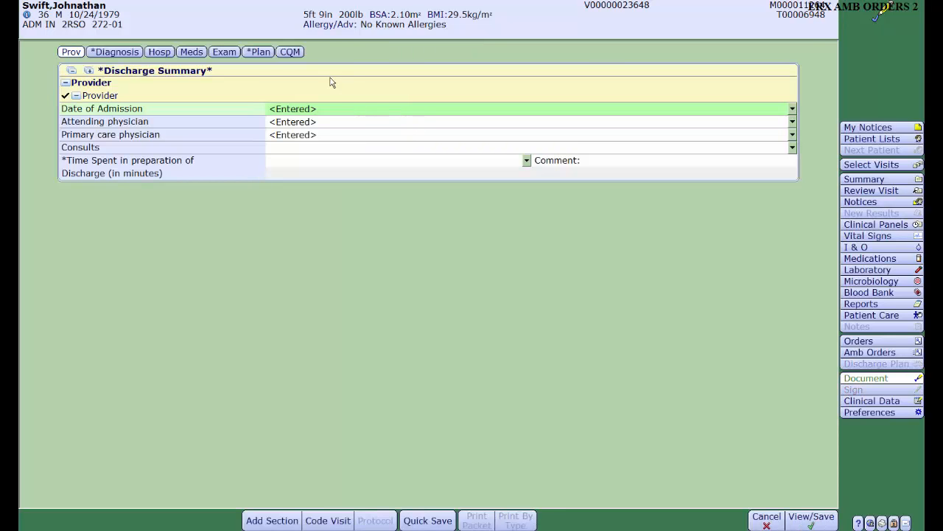
- Open the discharge plan's Prescriptions (Home Med Reconciliation) entry and start converting the medications
left_click(259, 53)
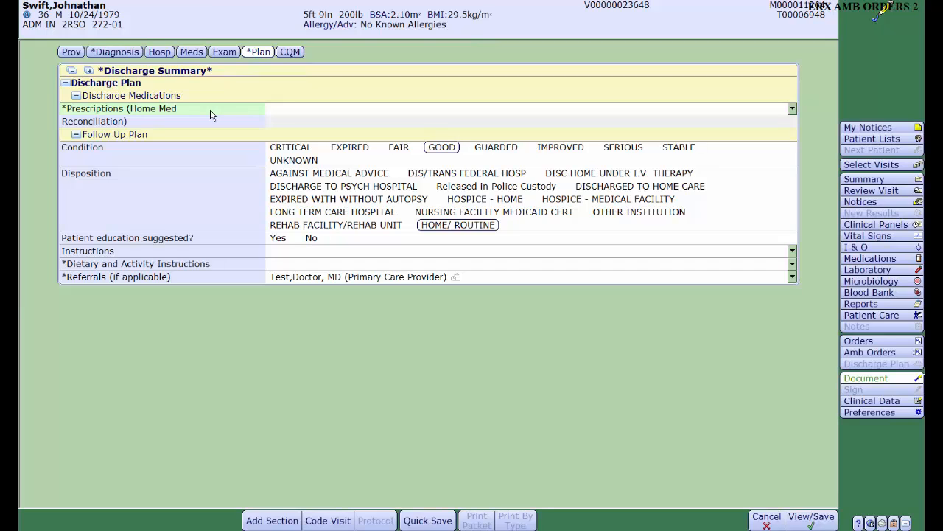
left_click(793, 109)
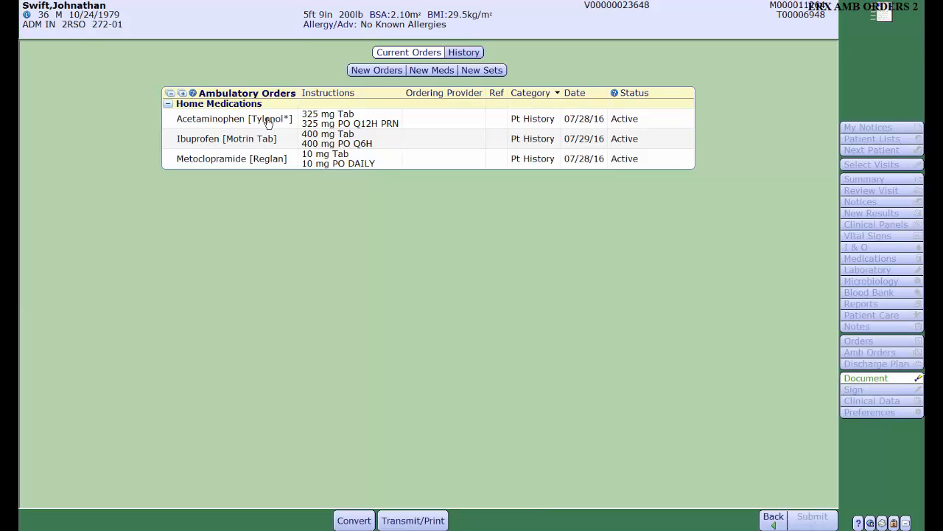
left_click(349, 518)
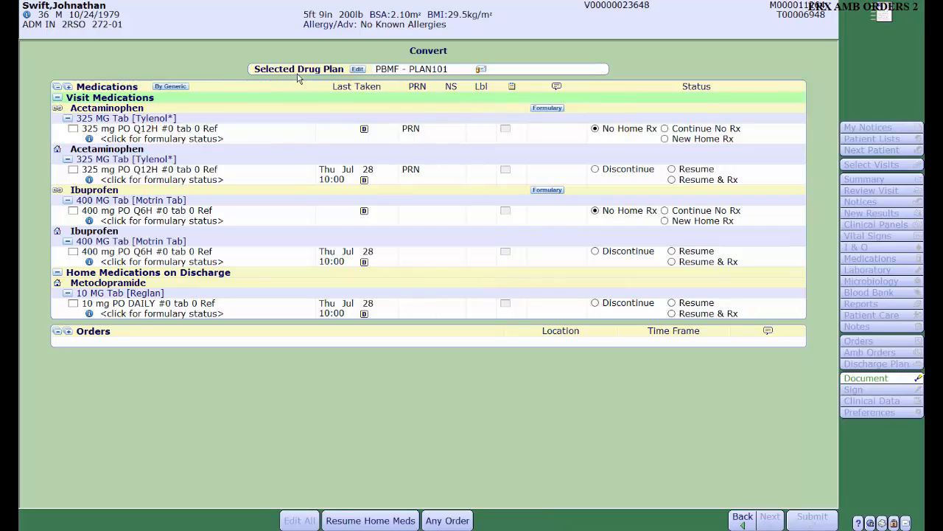
- Switch the selected drug plan to PBMF - PLANX and back to PBMF - PLAN101
left_click(360, 69)
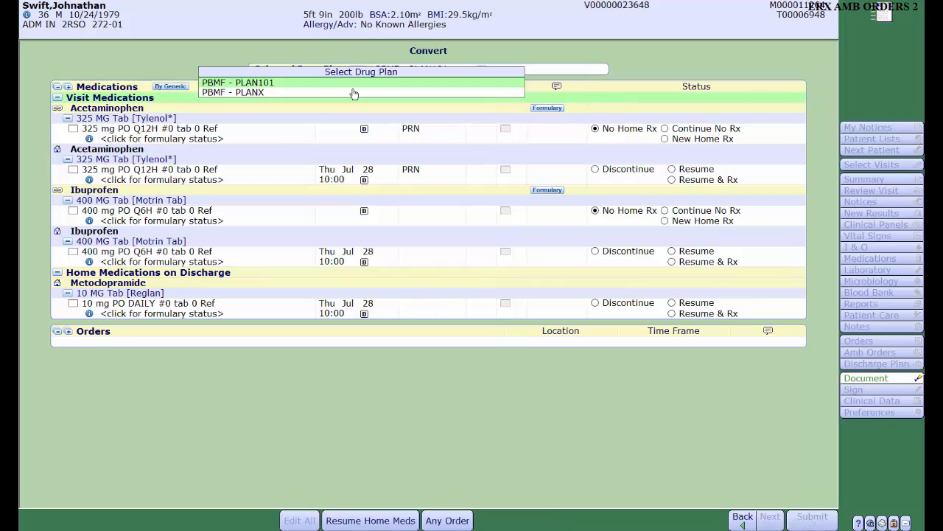
left_click(353, 93)
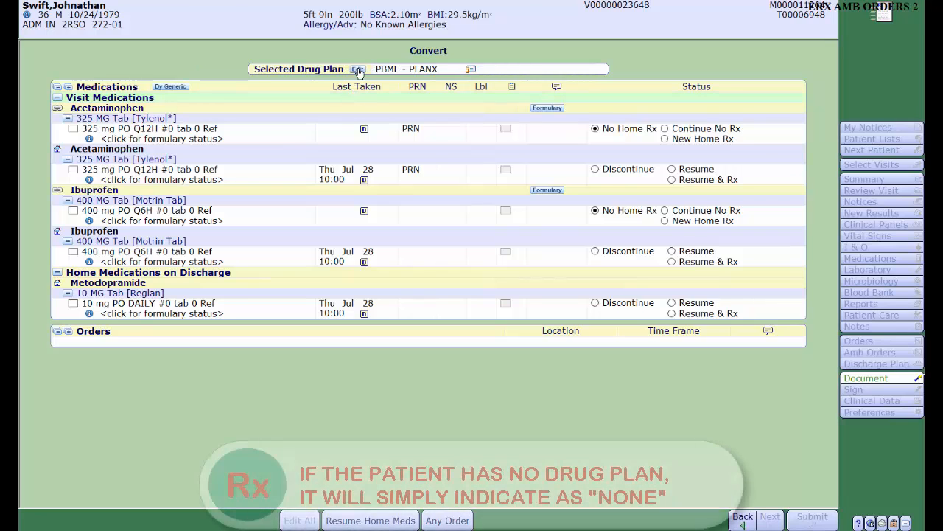
left_click(358, 72)
left_click(337, 85)
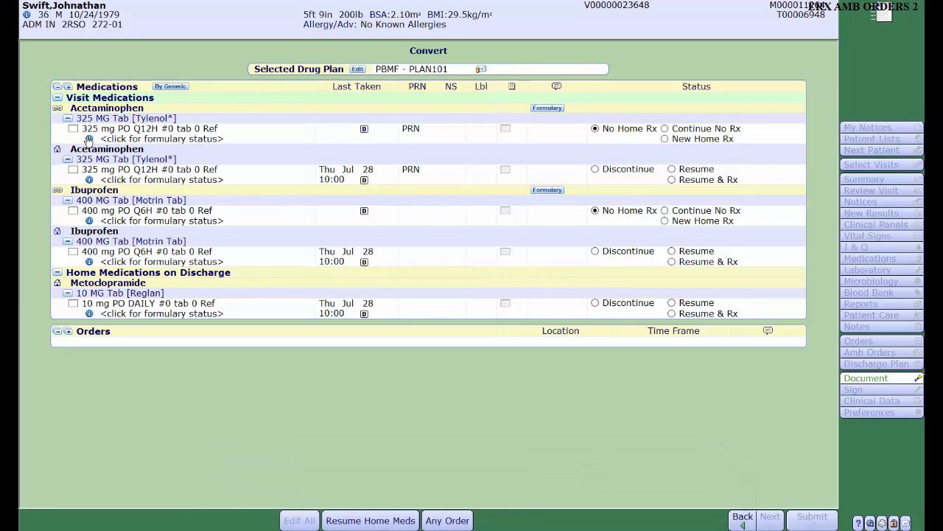
- Check the formulary status of the acetaminophen visit medication in both drug plans' benefit coverage, then return to the conversion list
left_click(88, 139)
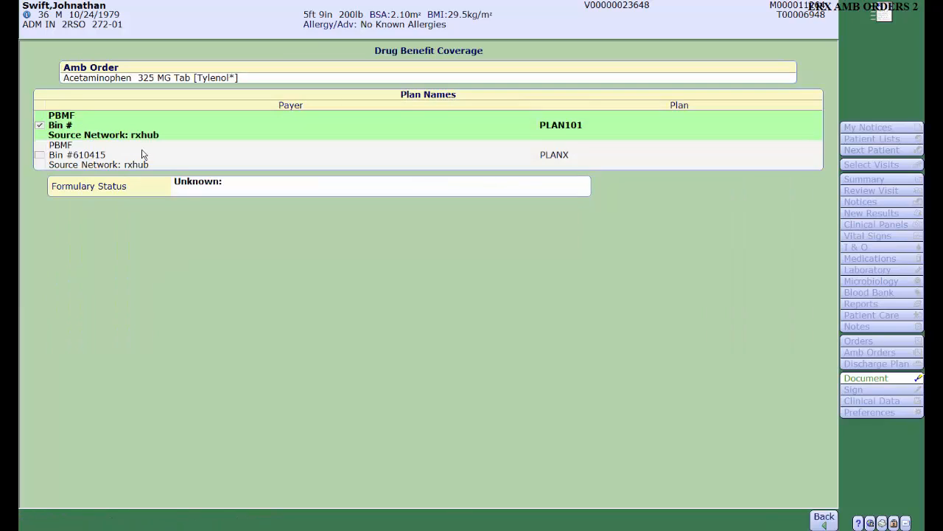
left_click(142, 155)
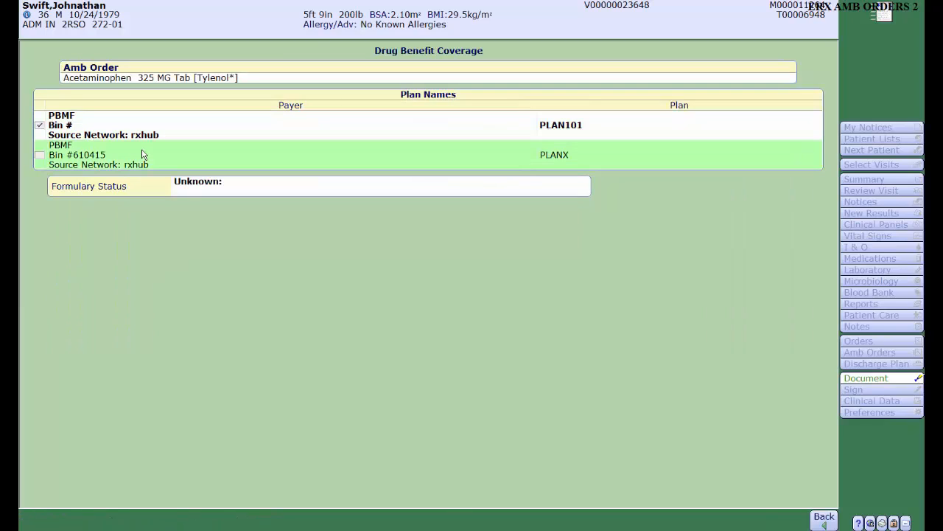
left_click(156, 128)
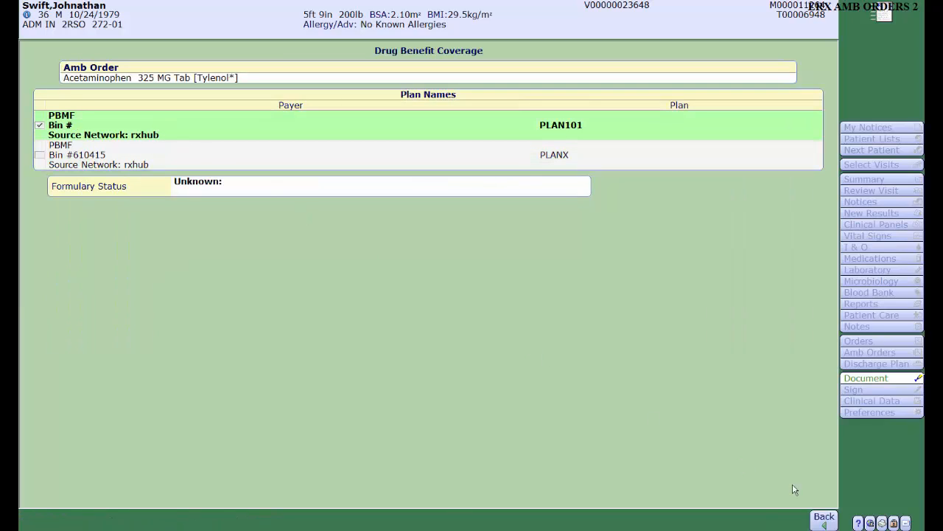
left_click(822, 518)
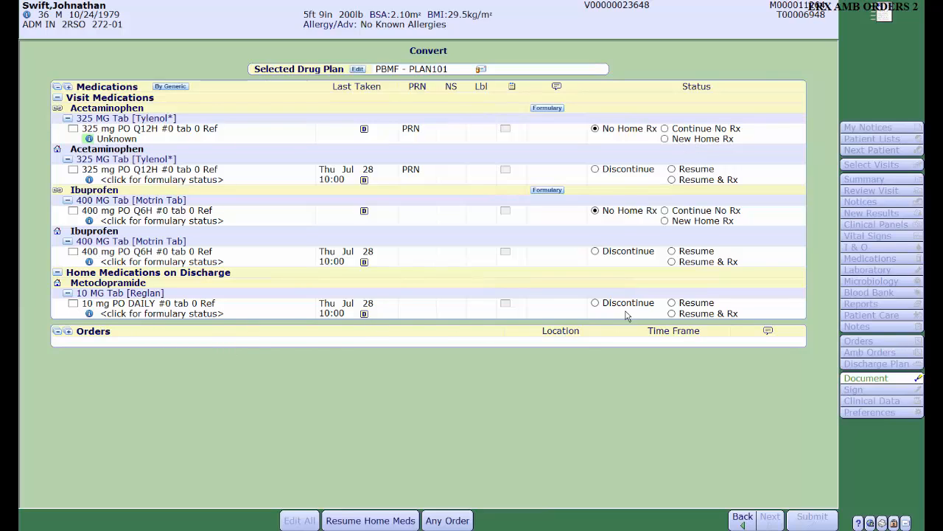
- Convert the acetaminophen visit medication to a New Home Rx and choose a discontinue reason for the home medication it replaces
left_click(666, 140)
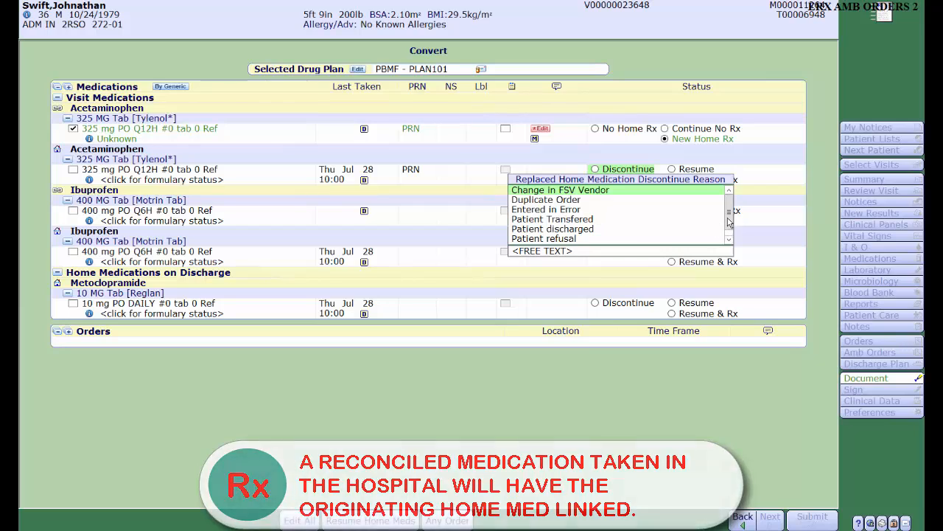
left_click_drag(729, 219, 729, 237)
left_click(625, 239)
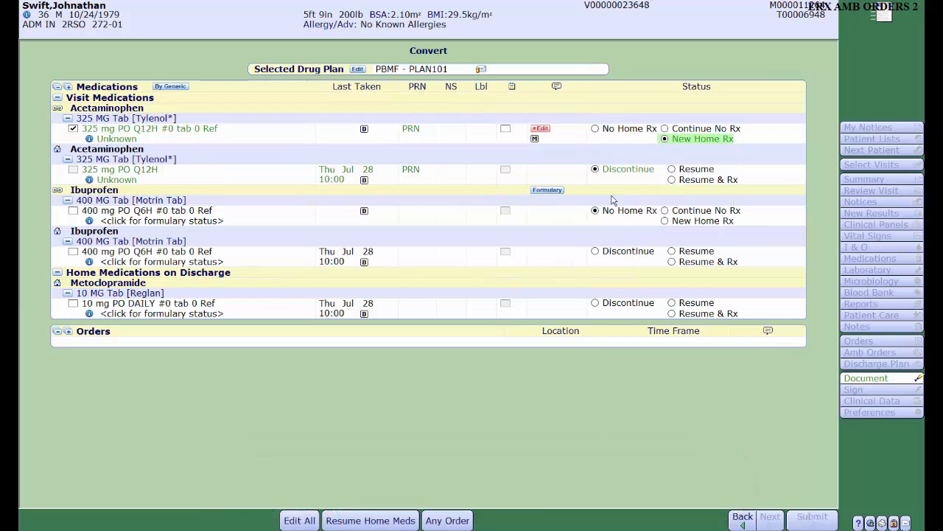
- Set the ibuprofen home medication to Resume & Rx and the metoclopramide home medication to Resume
left_click(672, 263)
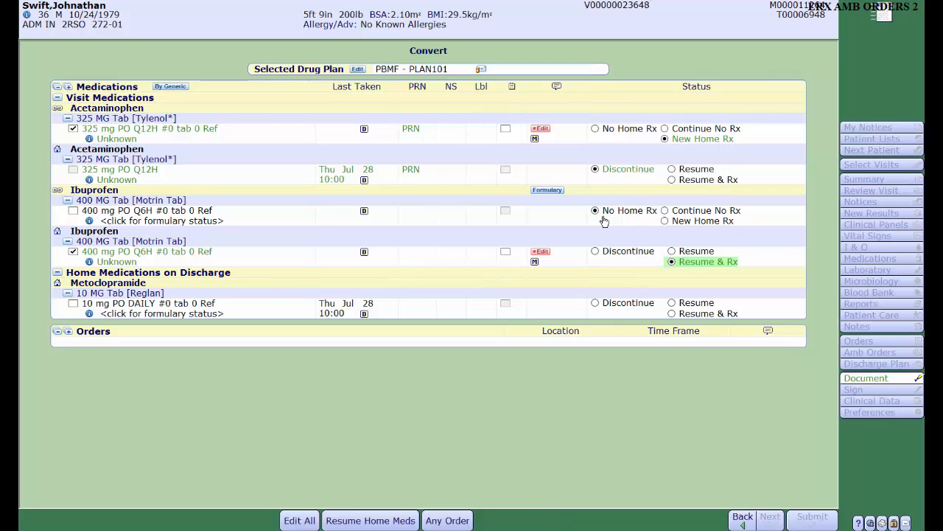
left_click(672, 303)
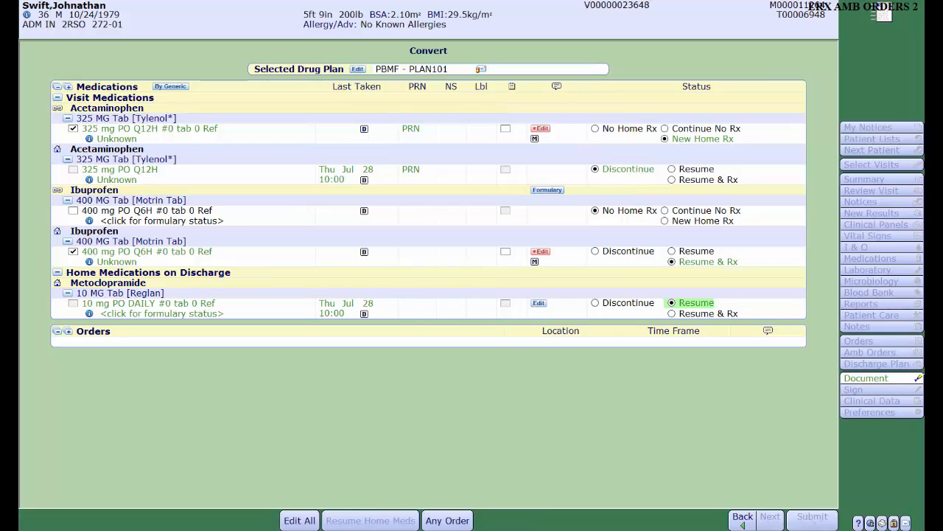
- Start an additional medication order, search by name for "Pepci" and expand the Pepcid AC strengths
left_click(447, 520)
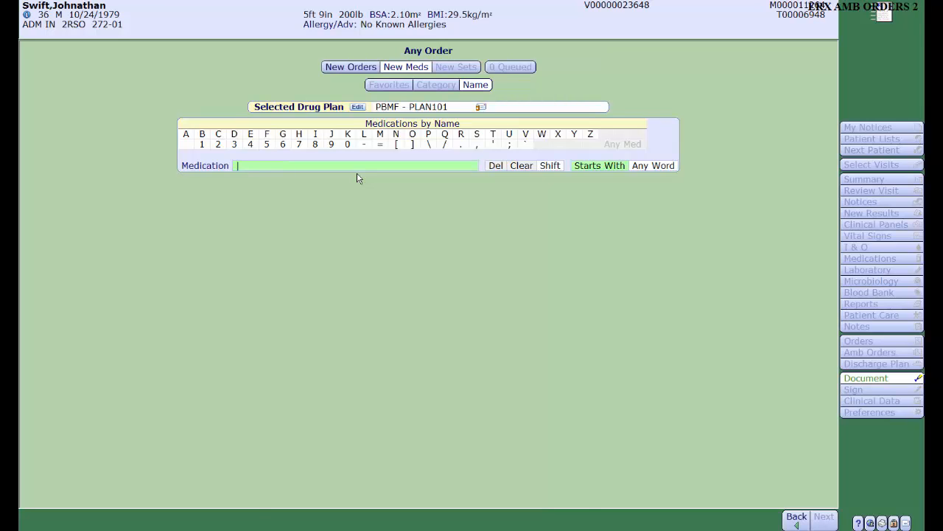
type("Pe")
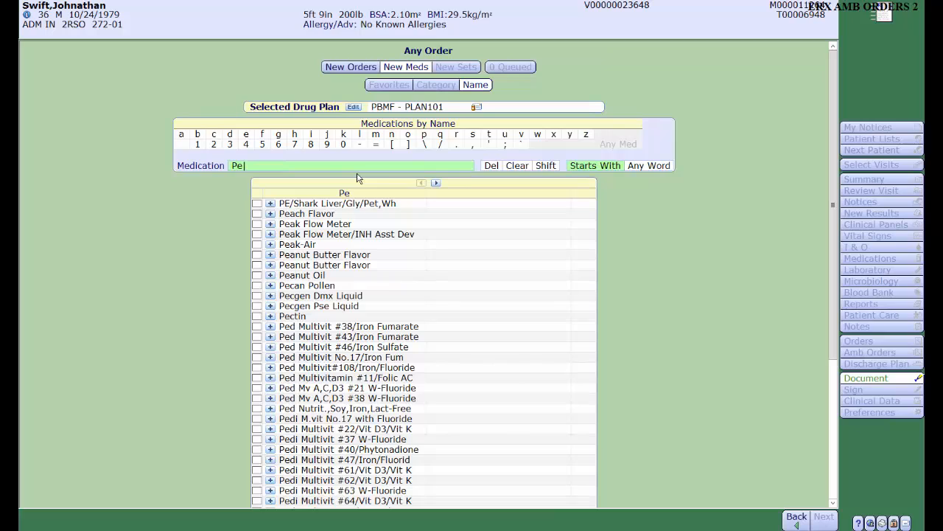
type("pci")
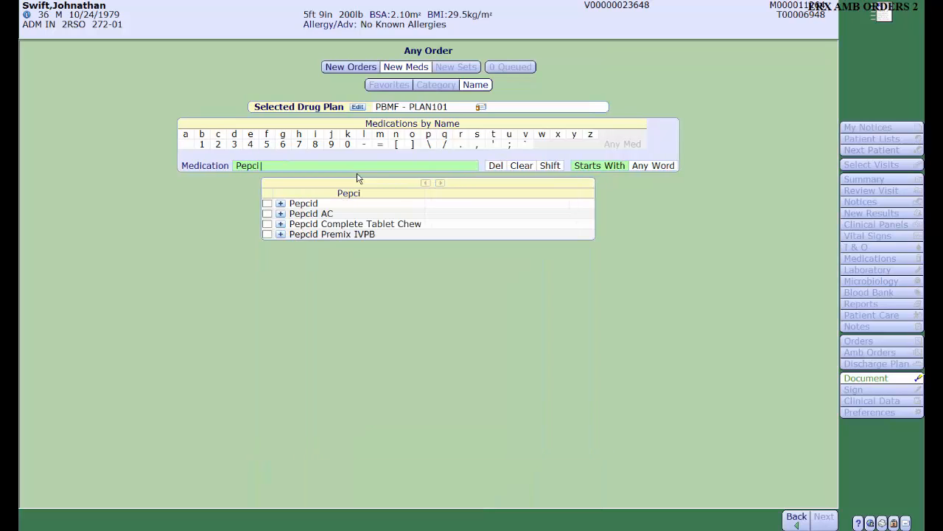
left_click(280, 213)
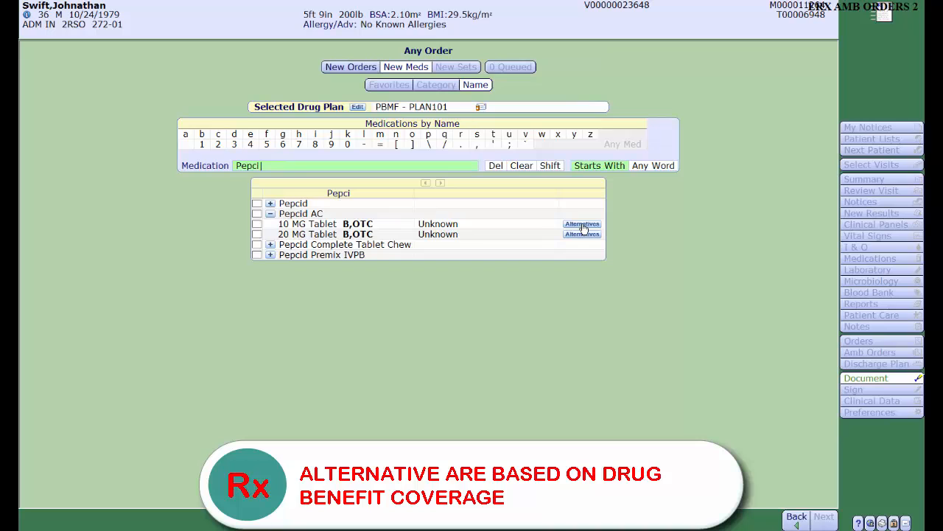
- Replace Pepcid AC 10 MG Tablet with the therapeutic alternative Ranitidine HCl 300 MG Capsule and queue that capsule for ordering
left_click(582, 224)
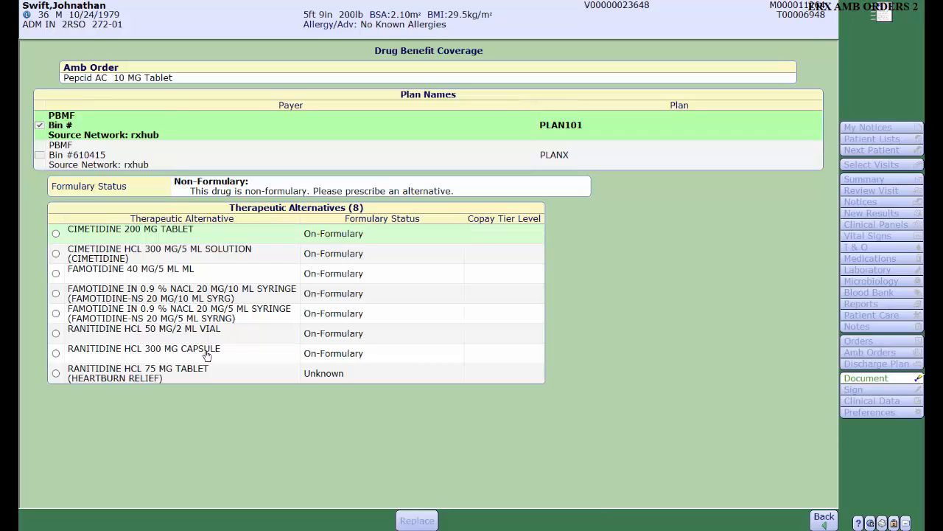
left_click(56, 355)
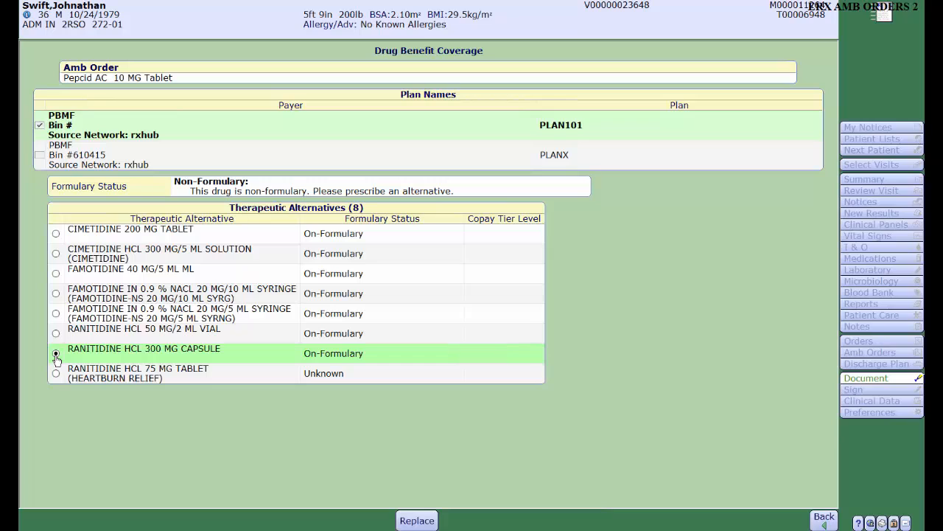
left_click(417, 520)
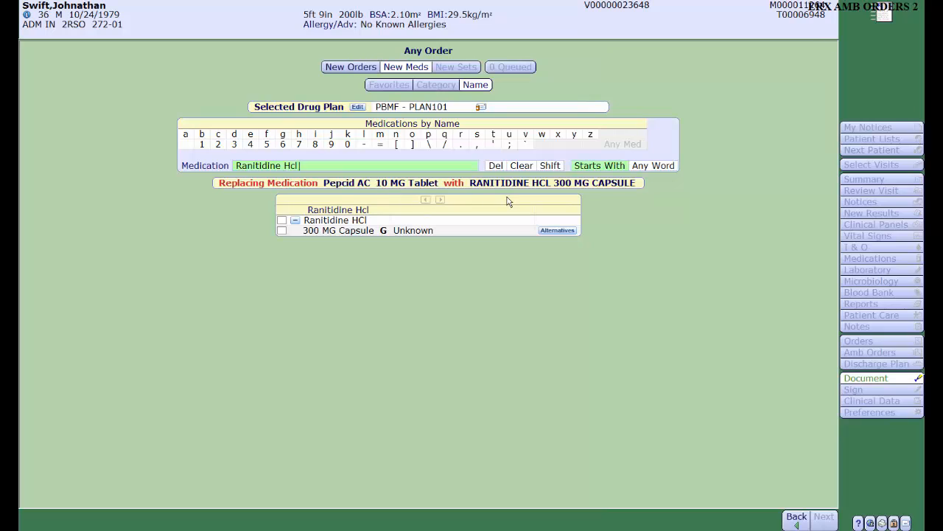
left_click(282, 231)
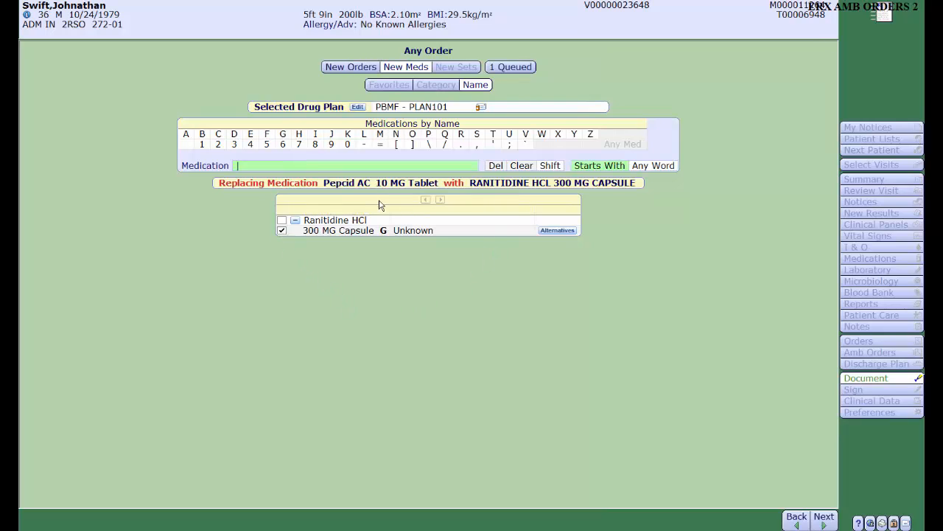
- Add the Ranitidine HCl 300 mg PO capsule order with frequency DAILY and quantity 30 to the discharge conversion list
left_click(824, 518)
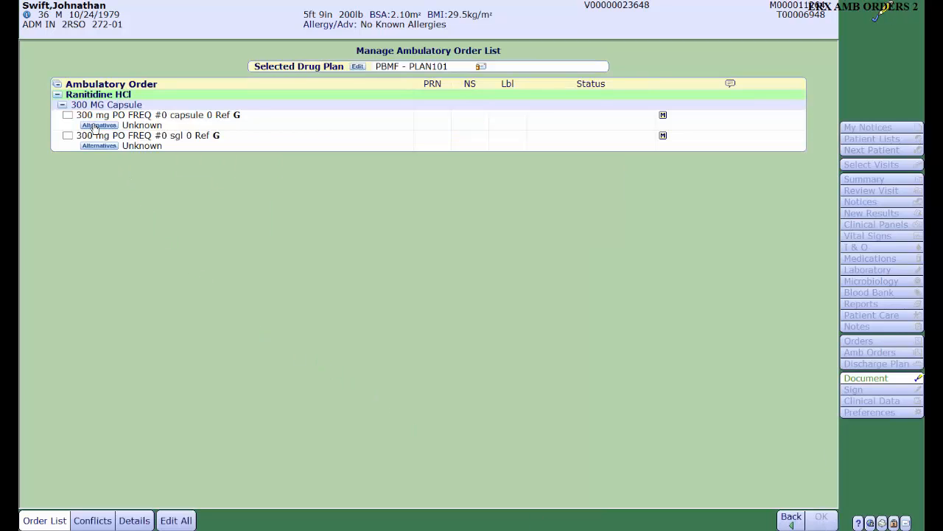
left_click(67, 116)
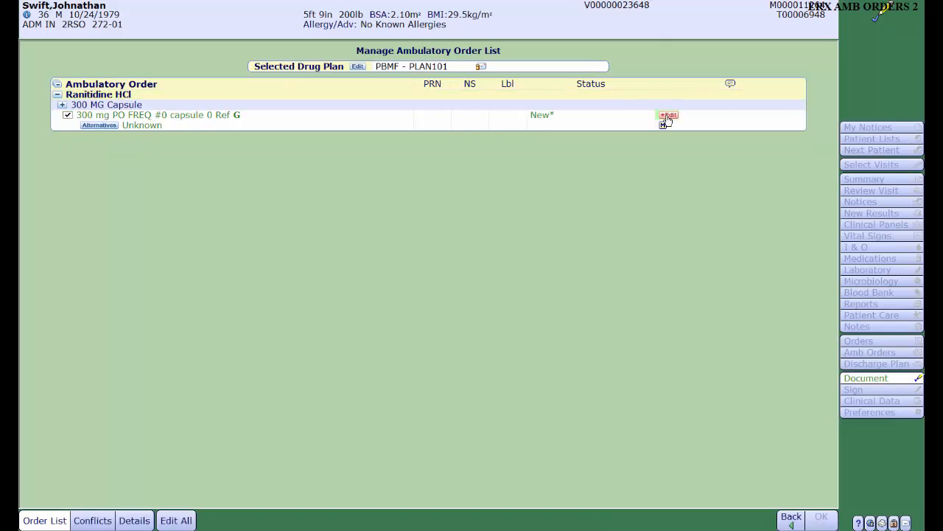
left_click(668, 118)
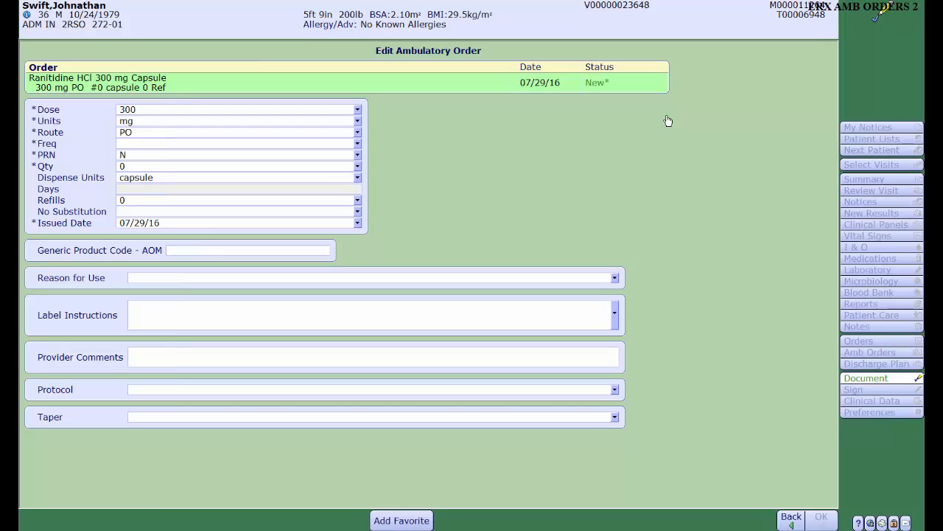
left_click(162, 147)
type("DAILY")
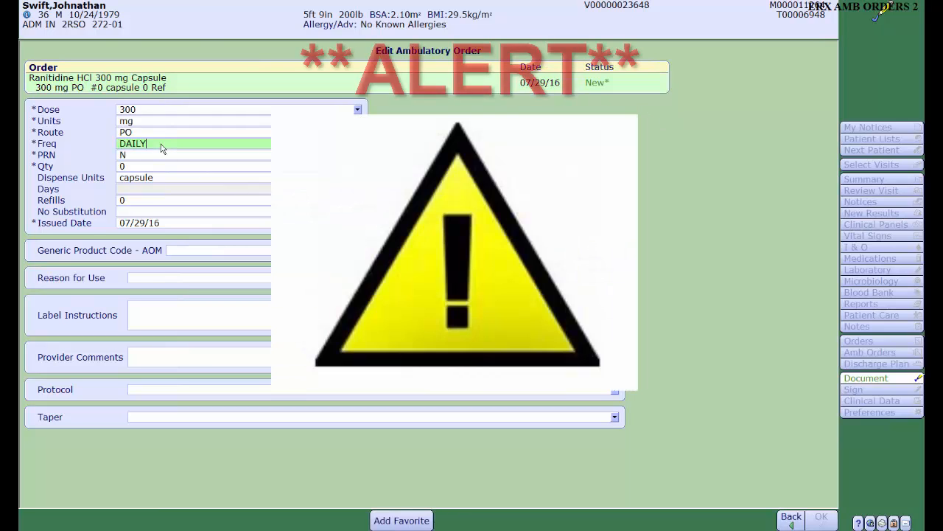
key("Tab")
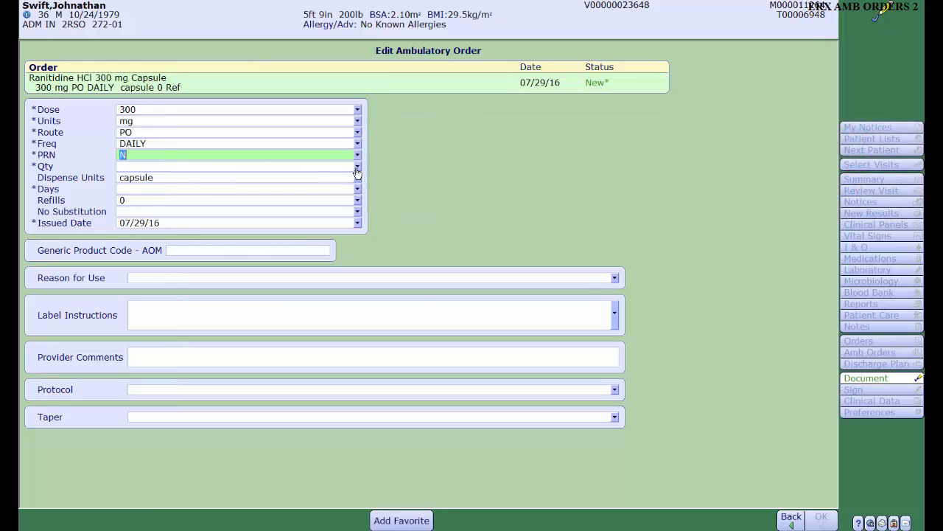
left_click(357, 167)
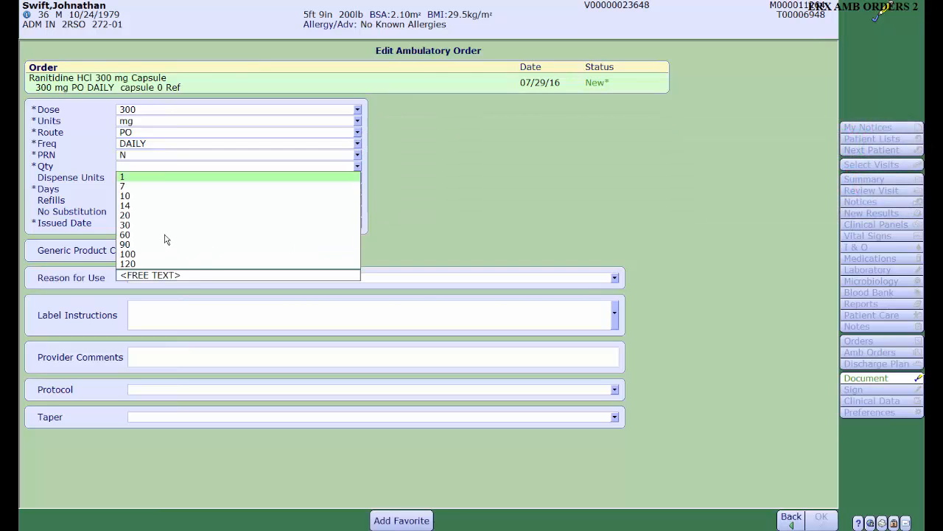
left_click(127, 225)
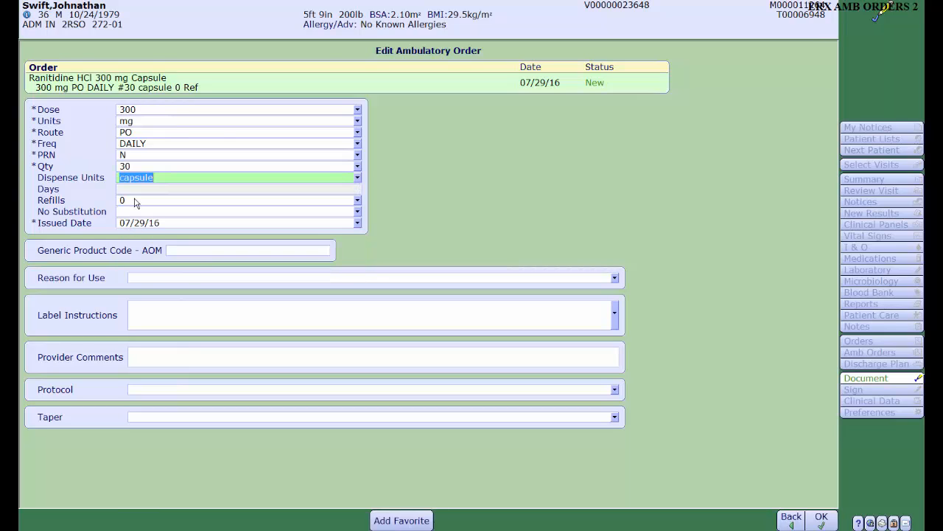
left_click(820, 519)
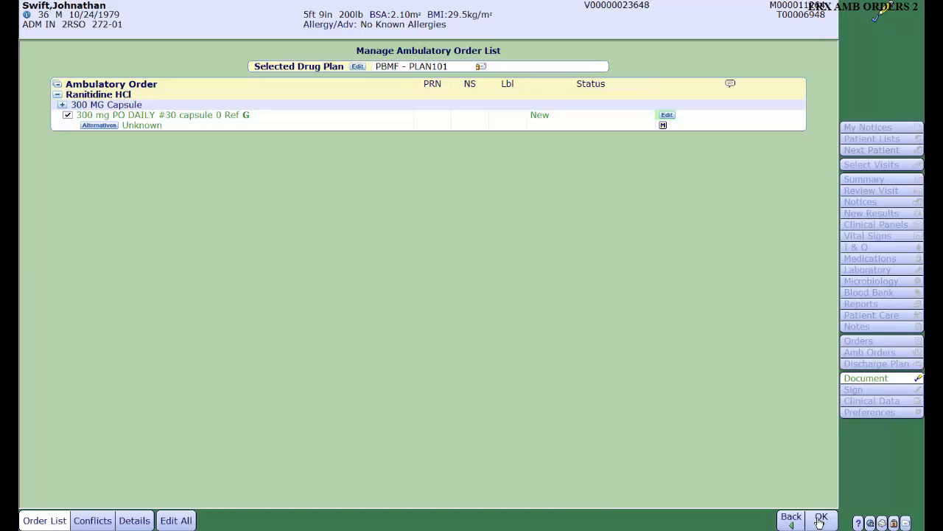
left_click(821, 519)
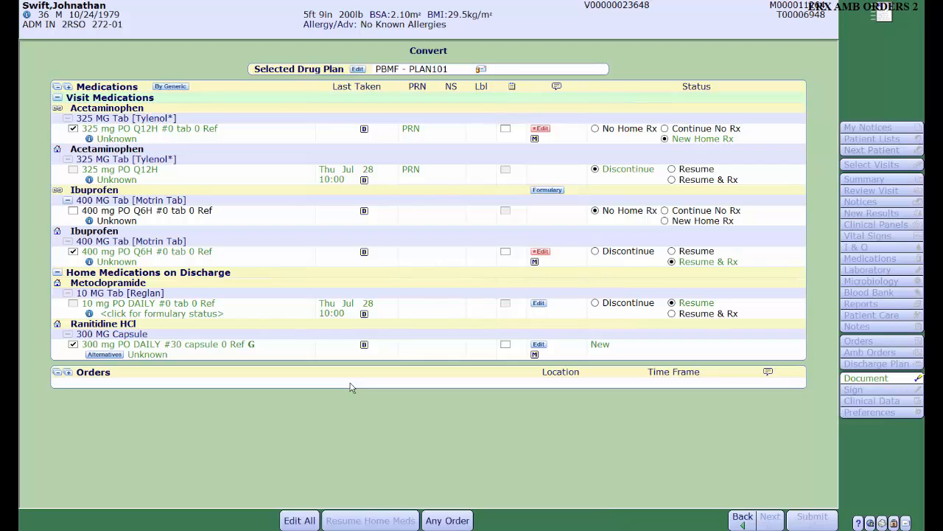
- Edit all converted orders together, setting the new acetaminophen prescription's quantity to 30
left_click(309, 521)
left_click(151, 247)
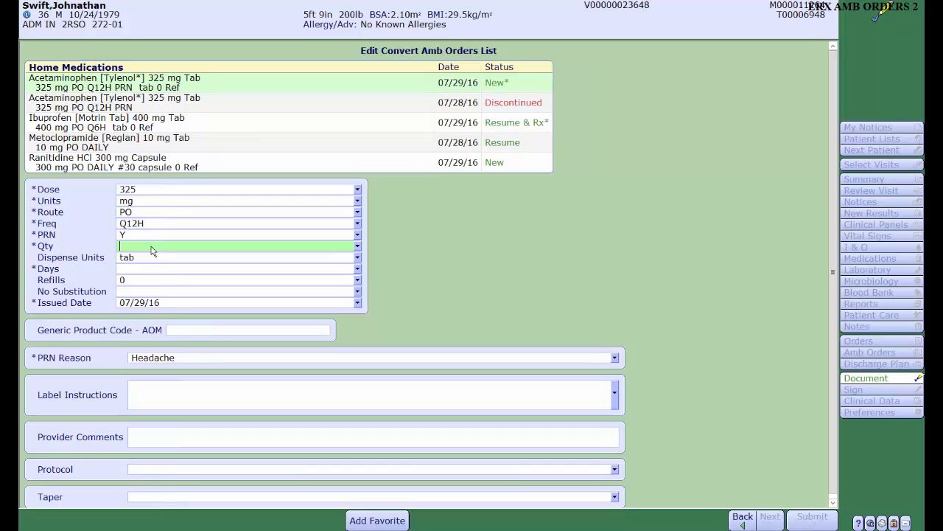
type("30")
key("Tab")
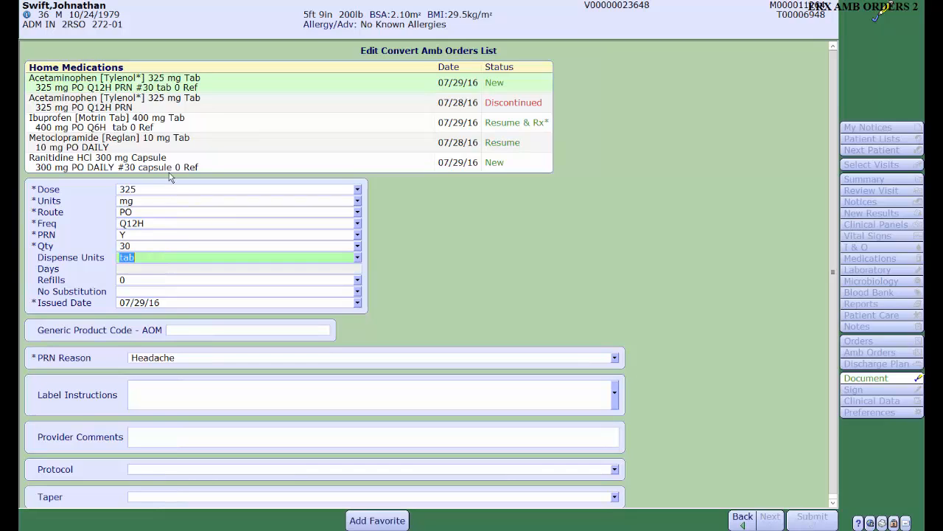
- Set the quantity of the ibuprofen Resume & Rx order to 30
left_click(163, 127)
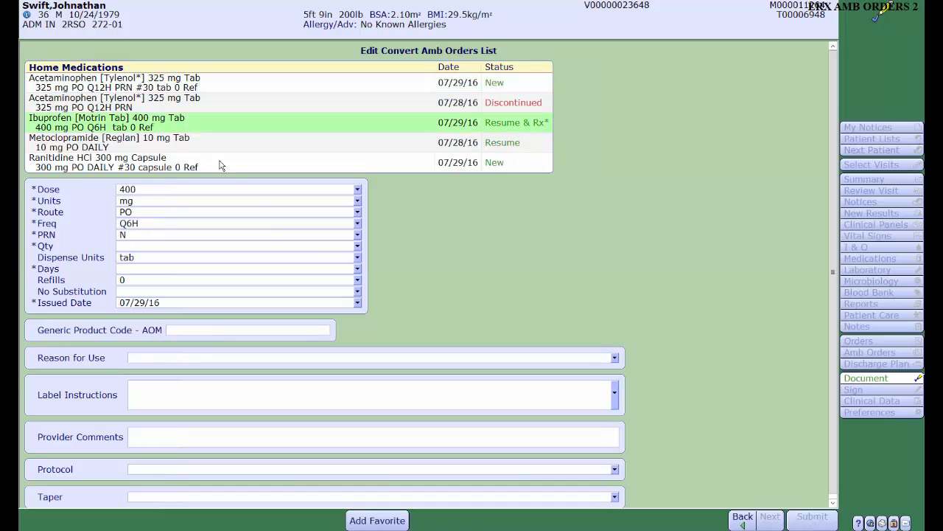
left_click(350, 246)
left_click(358, 246)
left_click(324, 305)
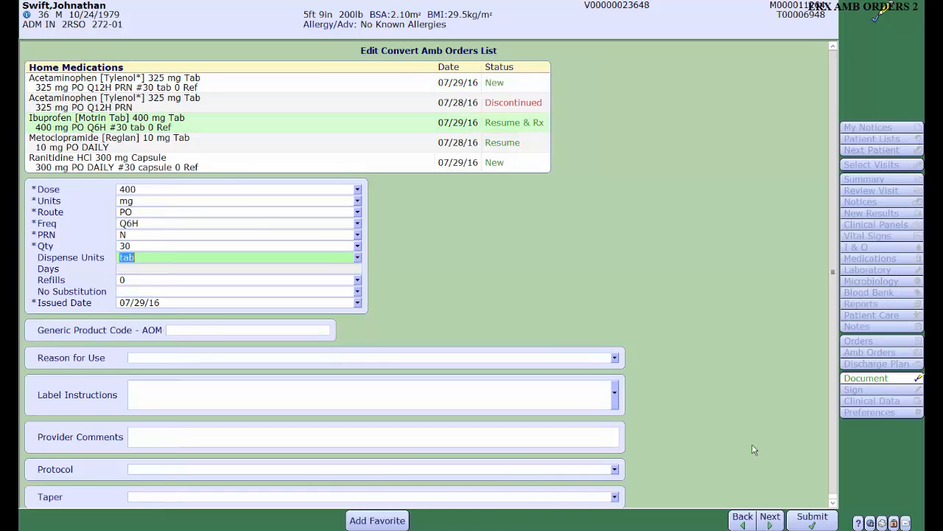
- Submit the ambulatory orders and discharge reconciled home medications, signing them with the provider's PIN
left_click(815, 521)
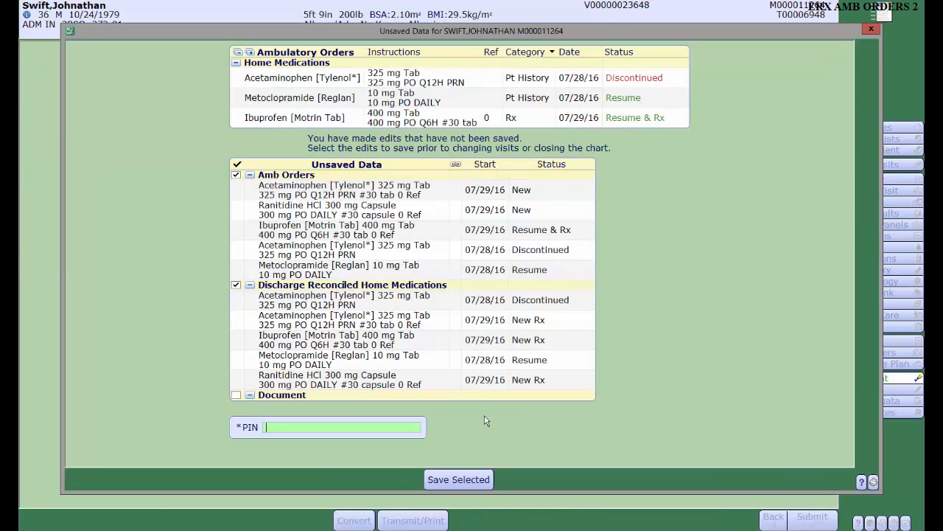
type("****")
key("Return")
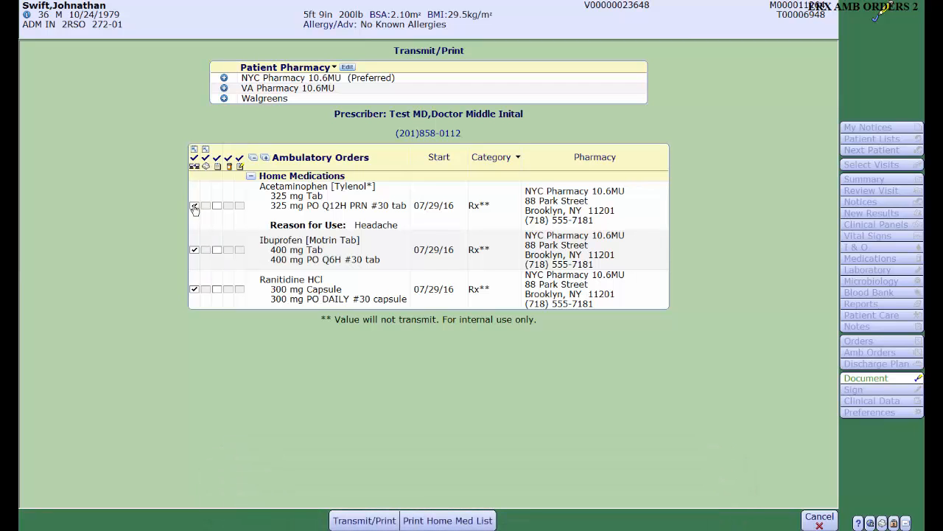
- Switch the acetaminophen prescription from electronic transmission to printing and back to electronic transmission
left_click(194, 205)
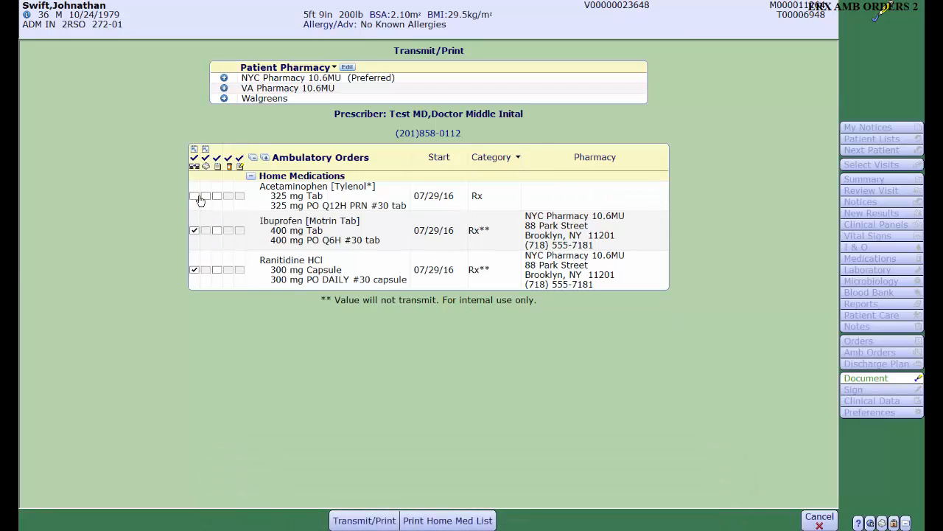
left_click(206, 197)
left_click(205, 196)
left_click(194, 197)
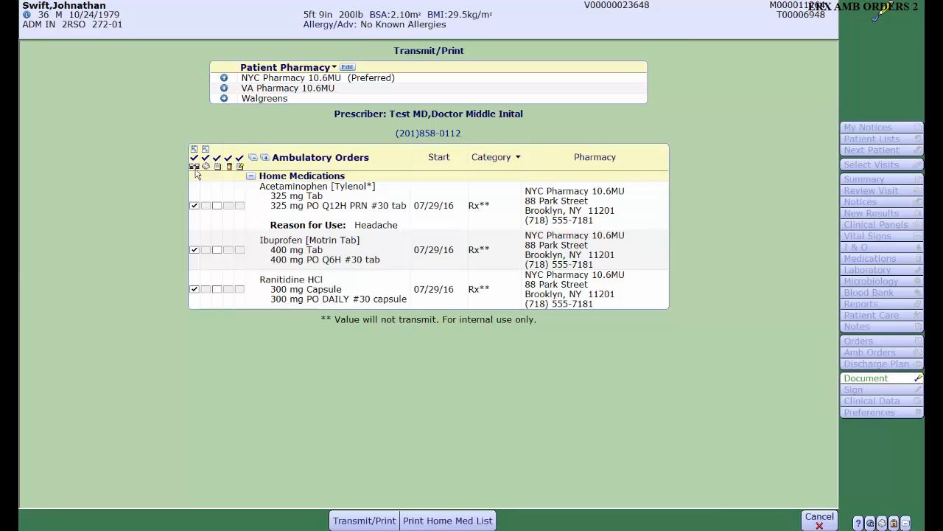
- Change the acetaminophen prescription's pharmacy to VA Pharmacy 10.6MU and apply it to all other electronic scripts
left_click(592, 210)
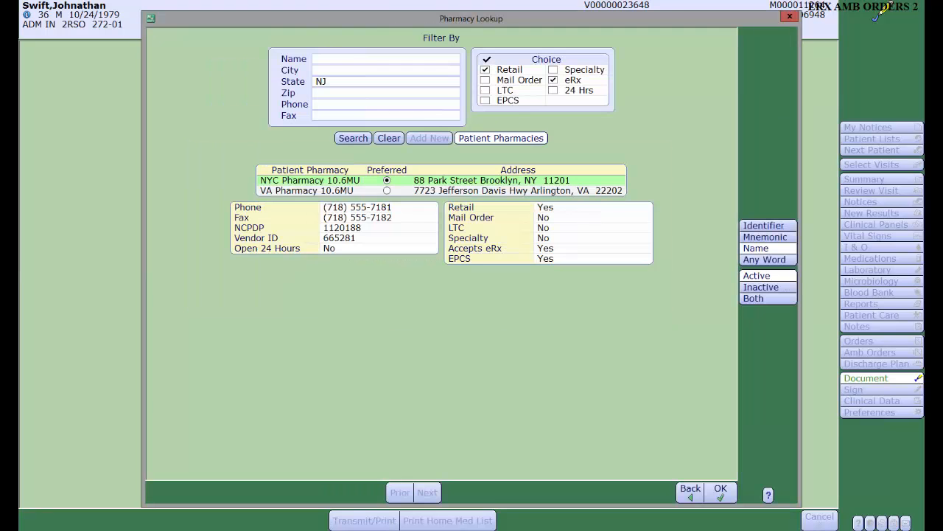
left_click(316, 192)
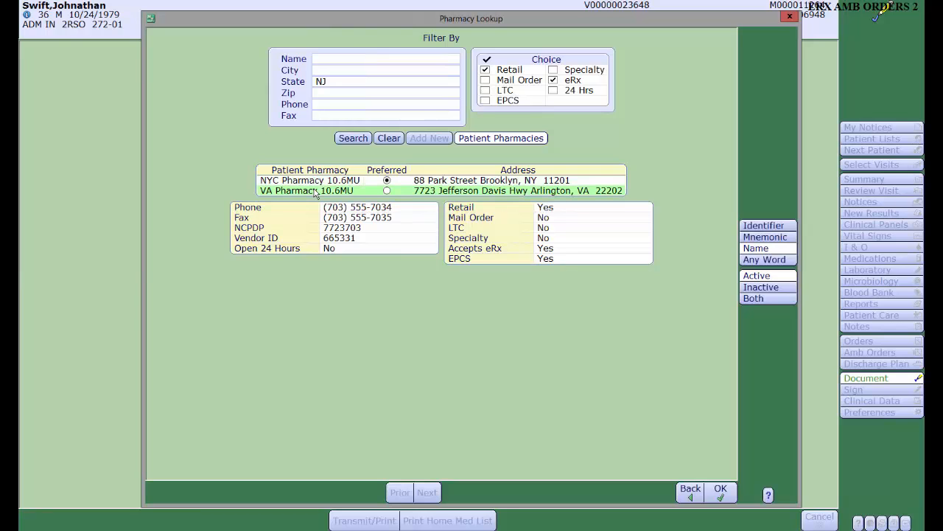
left_click(722, 491)
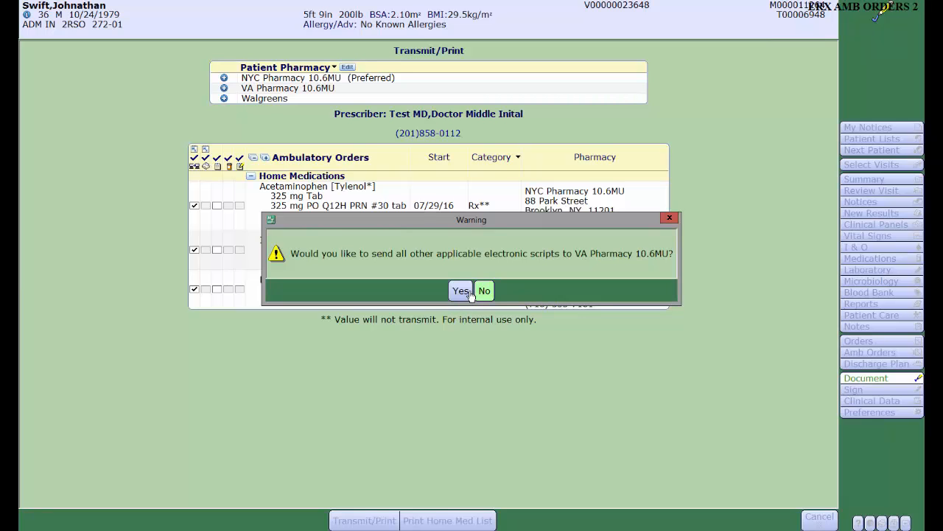
left_click(462, 291)
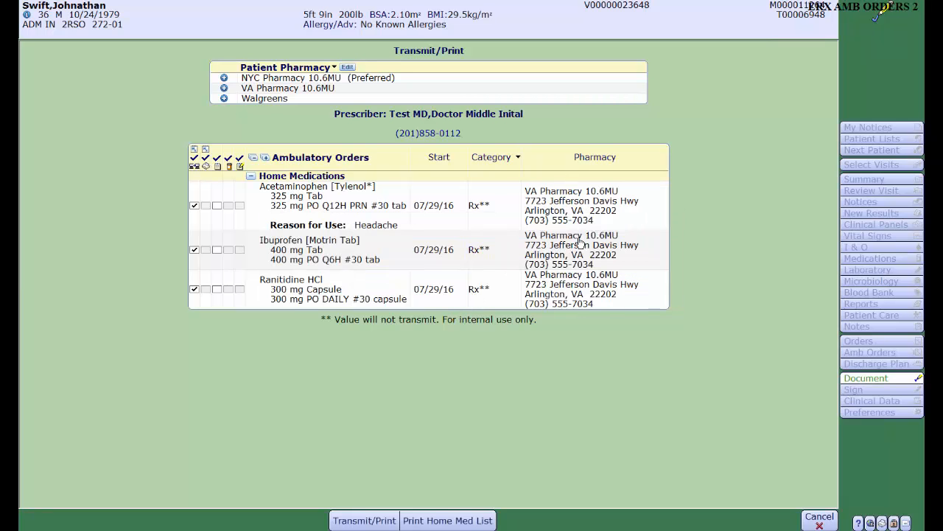
- Set acetaminophen alone back to NYC Pharmacy 10.6MU, and change ibuprofen to that pharmacy with all other electronic scripts
left_click(590, 210)
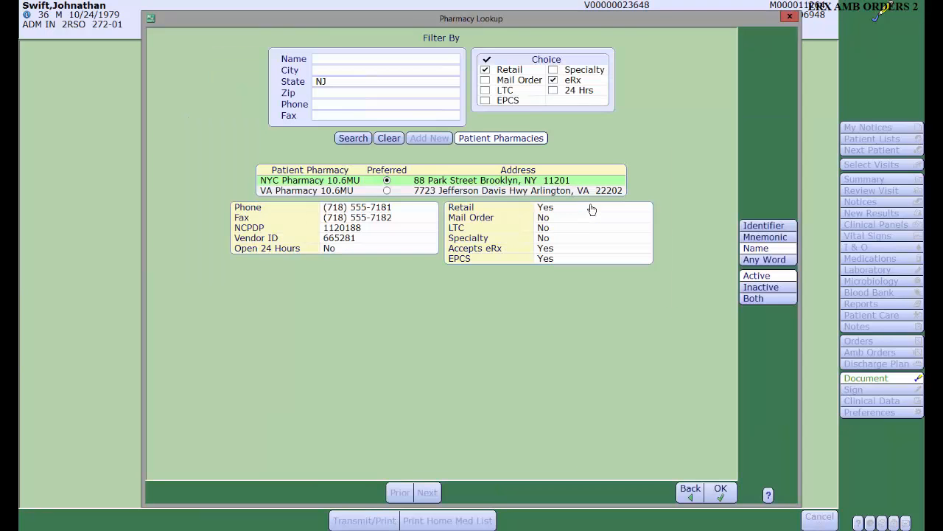
left_click(720, 491)
left_click(478, 295)
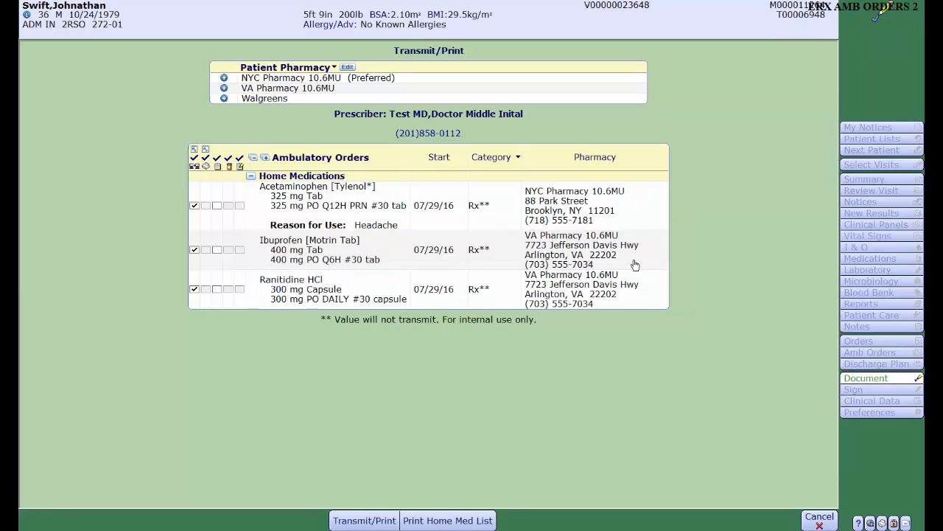
left_click(542, 254)
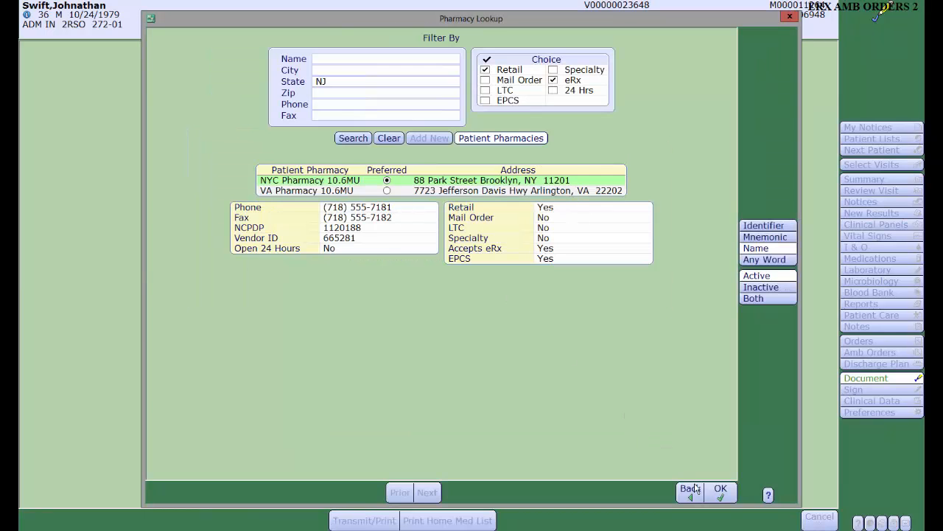
left_click(718, 492)
left_click(459, 290)
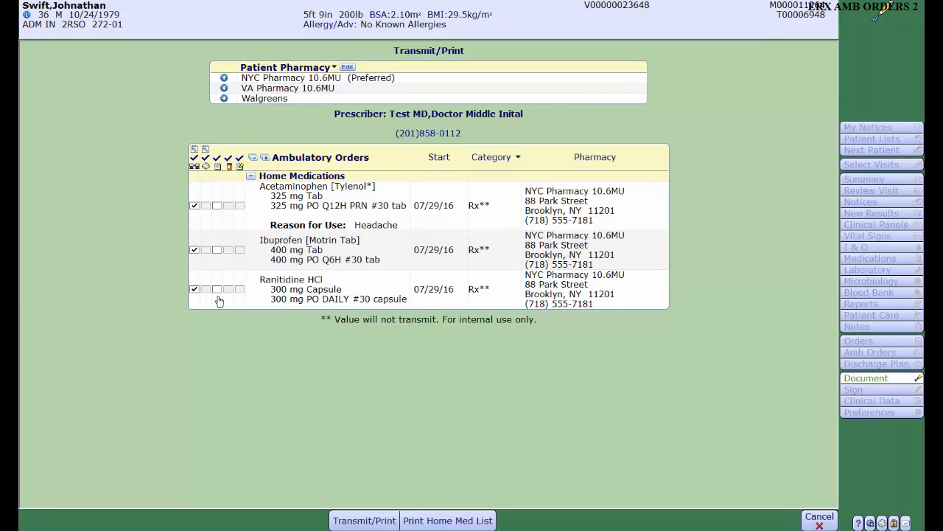
- Transmit the acetaminophen, ibuprofen and ranitidine prescriptions to the pharmacy and dismiss the action summary
left_click(351, 521)
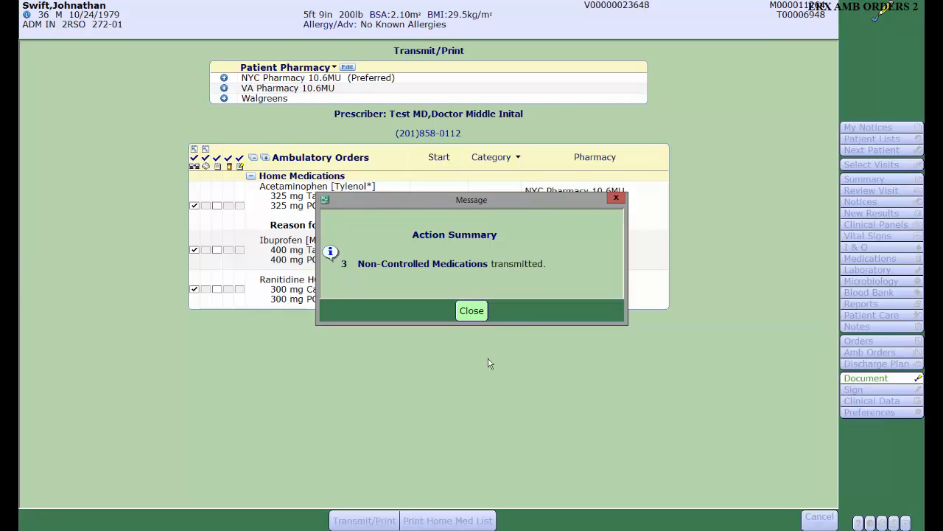
left_click(478, 312)
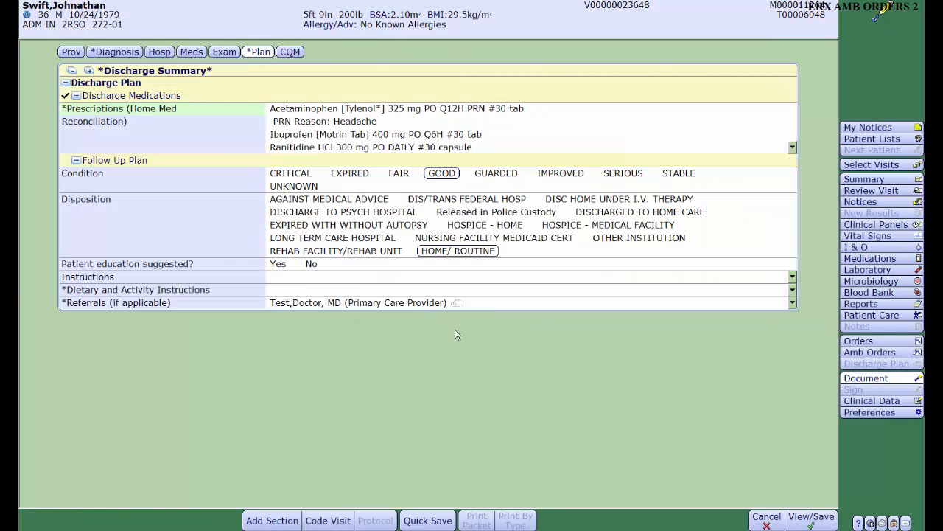
- Check the electronic prescribing status and audit of the active acetaminophen prescription in the ambulatory order history
left_click(867, 354)
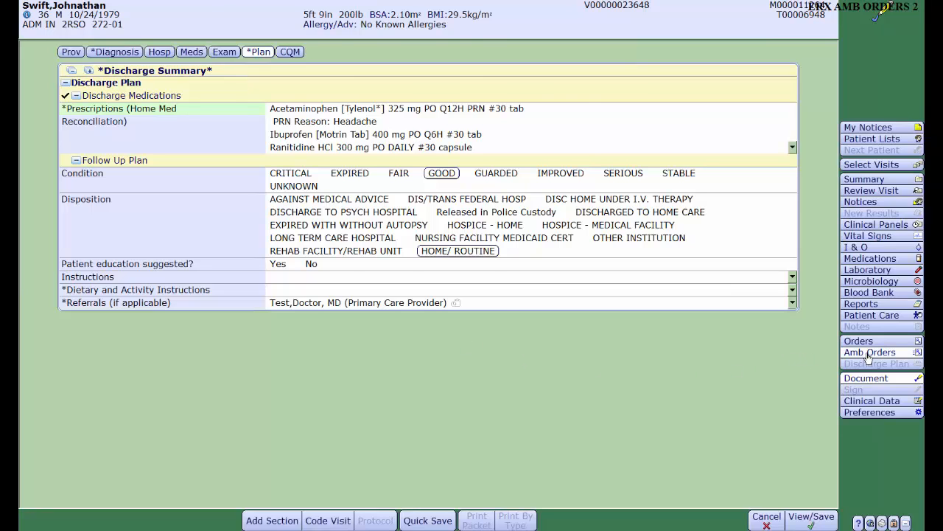
left_click(473, 53)
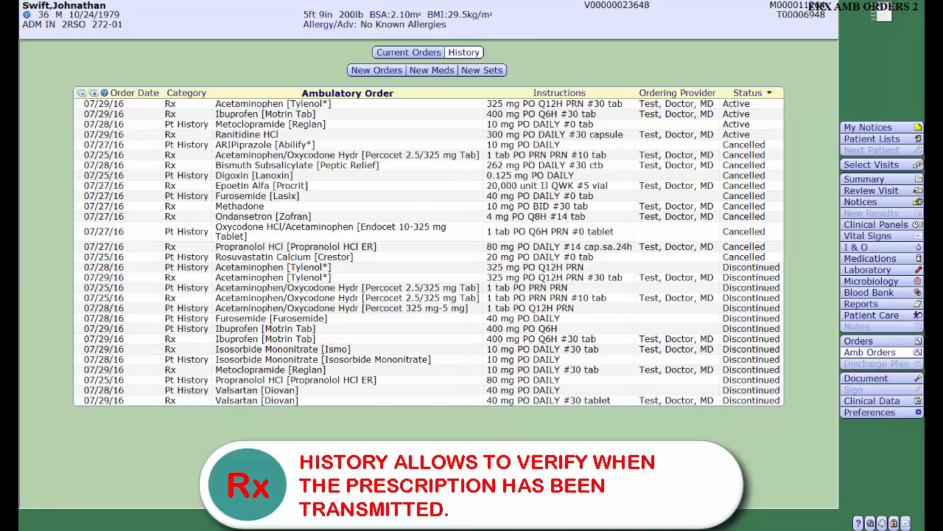
double_click(269, 104)
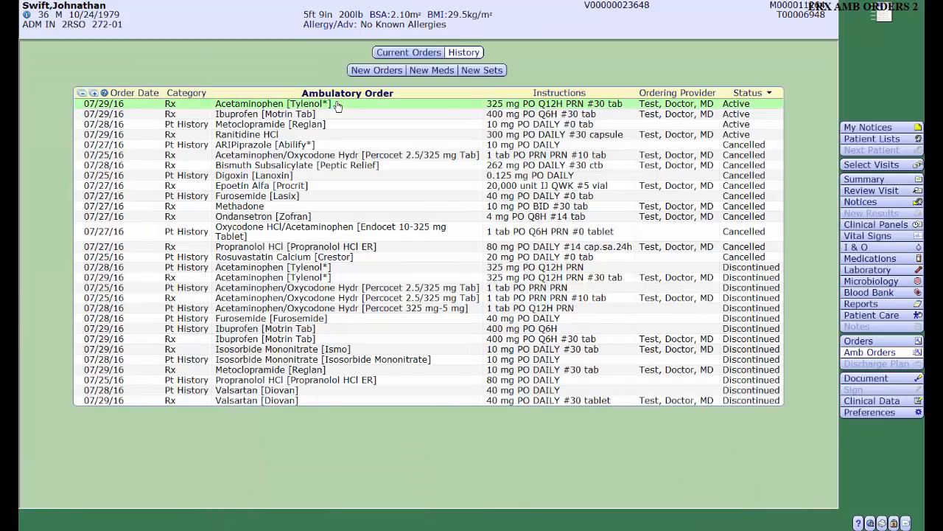
left_click(321, 263)
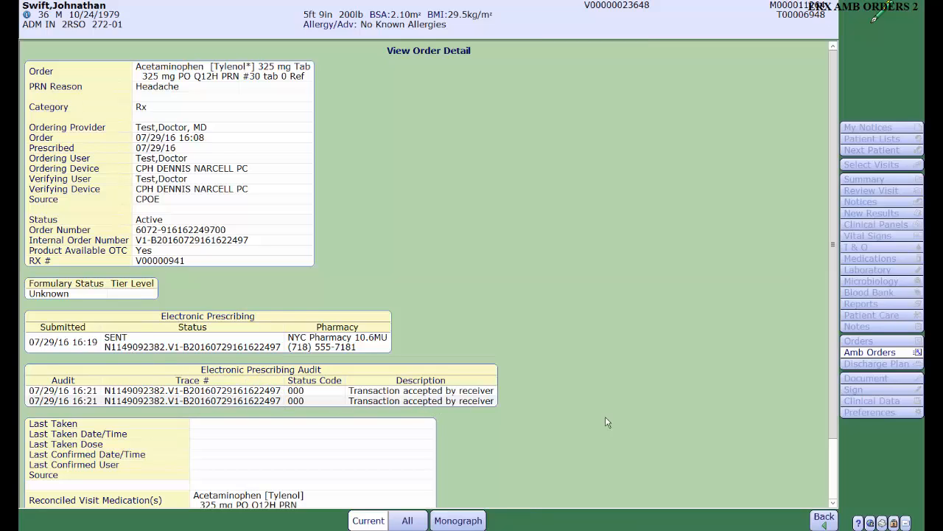
left_click(829, 519)
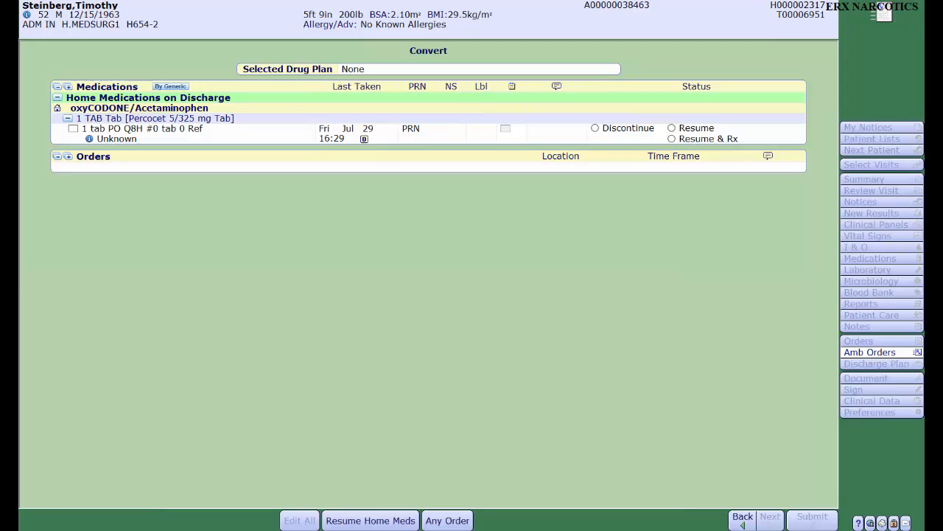
- Set the oxyCODONE/Acetaminophen home medication to Resume & Rx with a quantity of 30
left_click(72, 130)
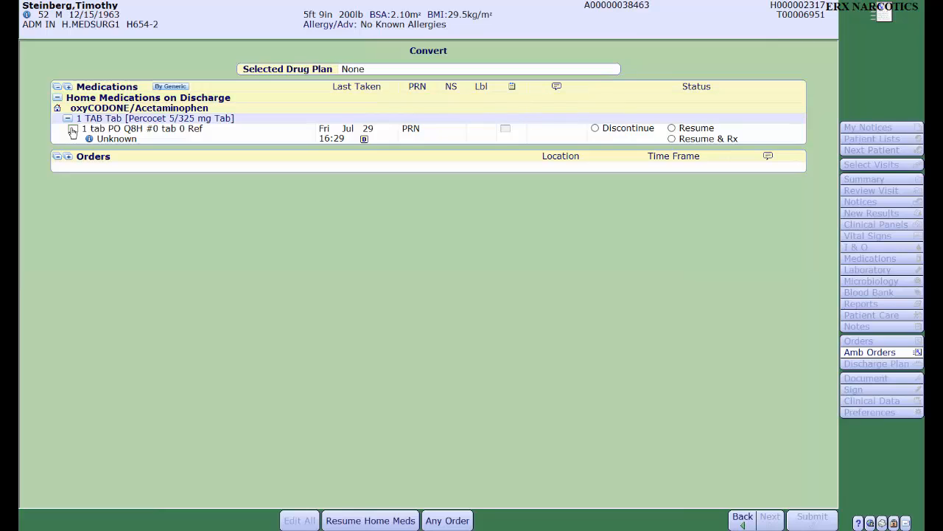
left_click(671, 138)
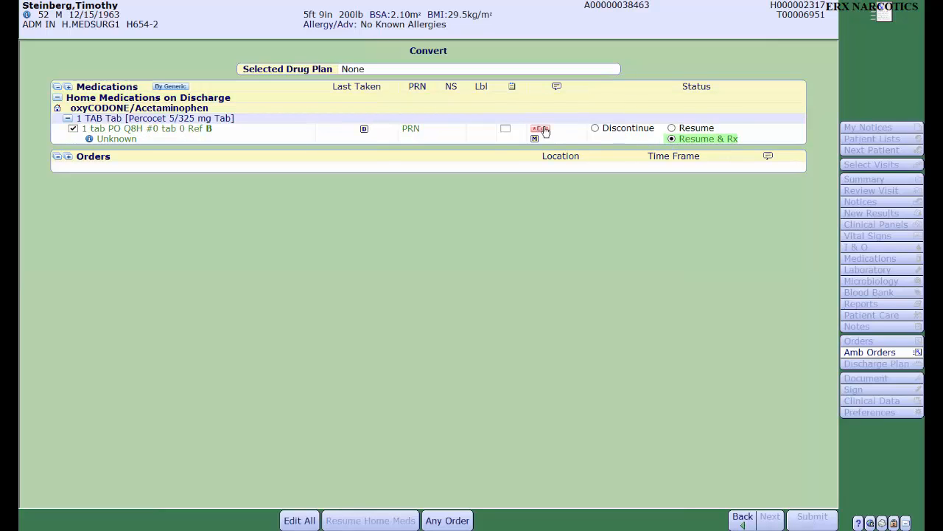
left_click(542, 129)
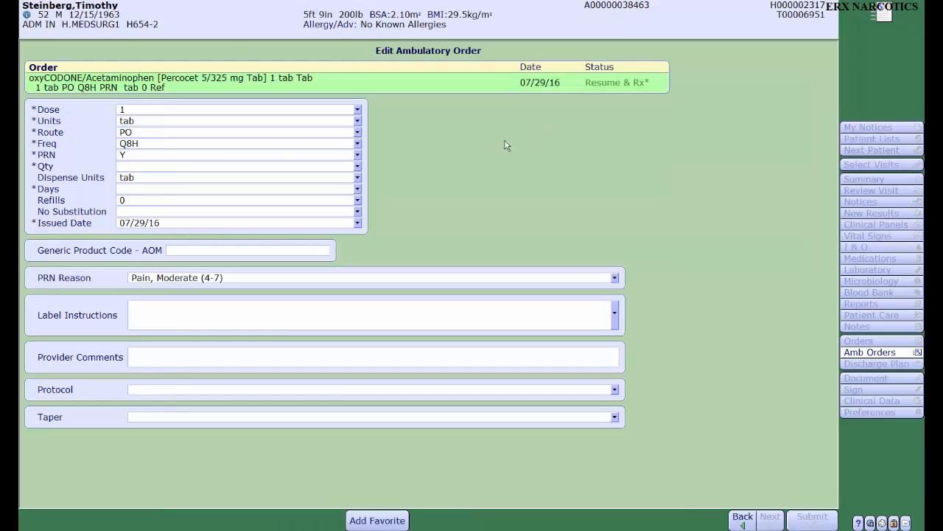
left_click(357, 166)
left_click(138, 225)
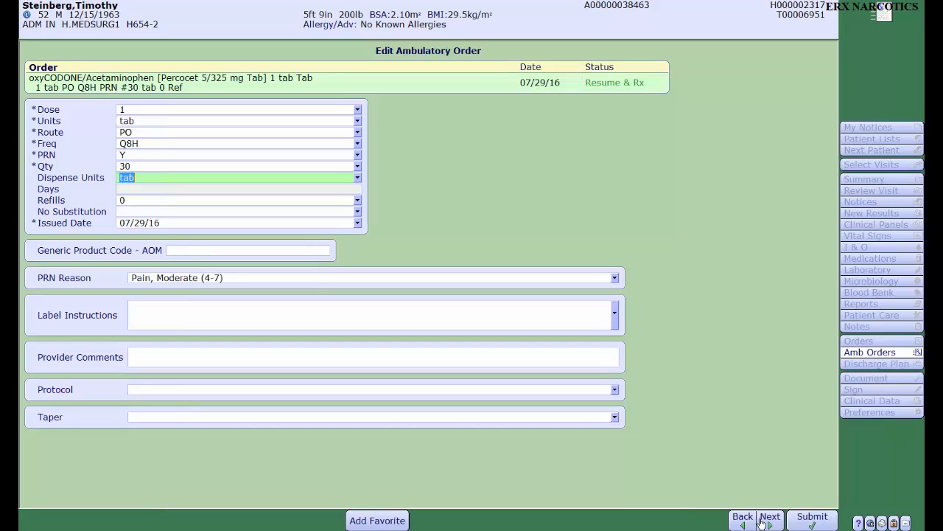
- Submit the oxyCODONE/Acetaminophen order and its discharge reconciliation, signing them with the provider's PIN
left_click(802, 521)
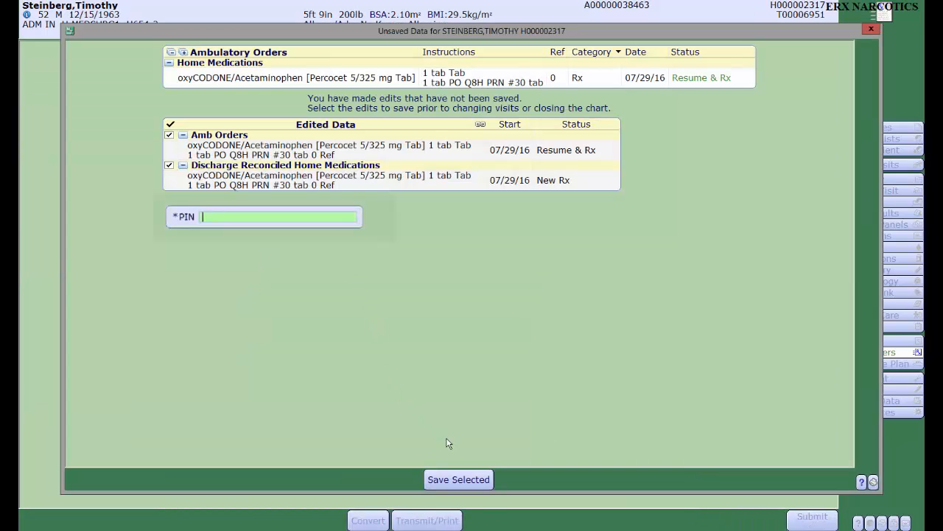
type("****")
left_click(460, 479)
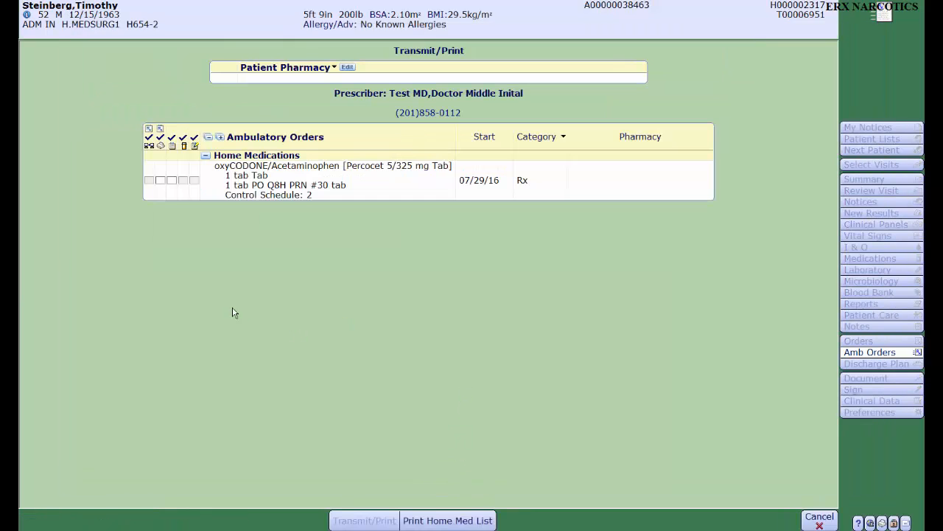
- Mark the controlled oxyCODONE/Acetaminophen prescription for printing, print it and dismiss the action summary
left_click(160, 181)
left_click(161, 182)
left_click(160, 181)
left_click(364, 520)
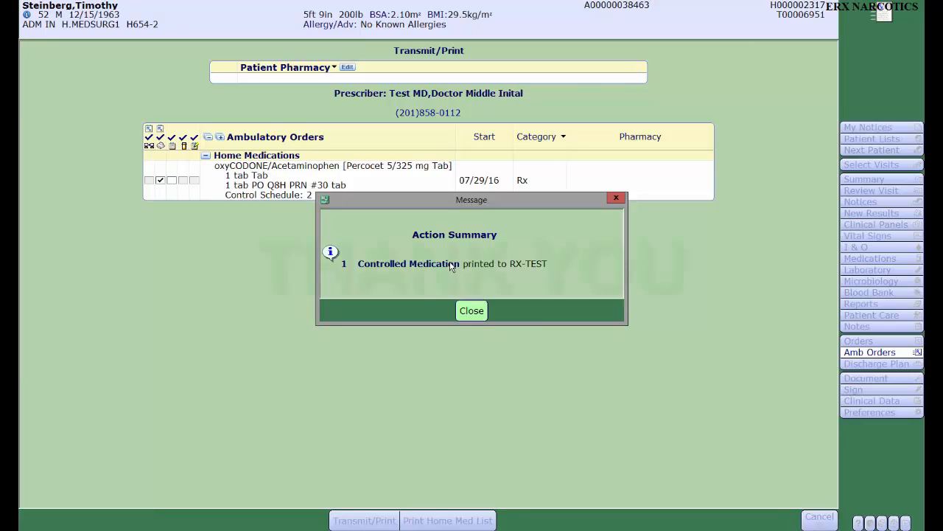
left_click(476, 312)
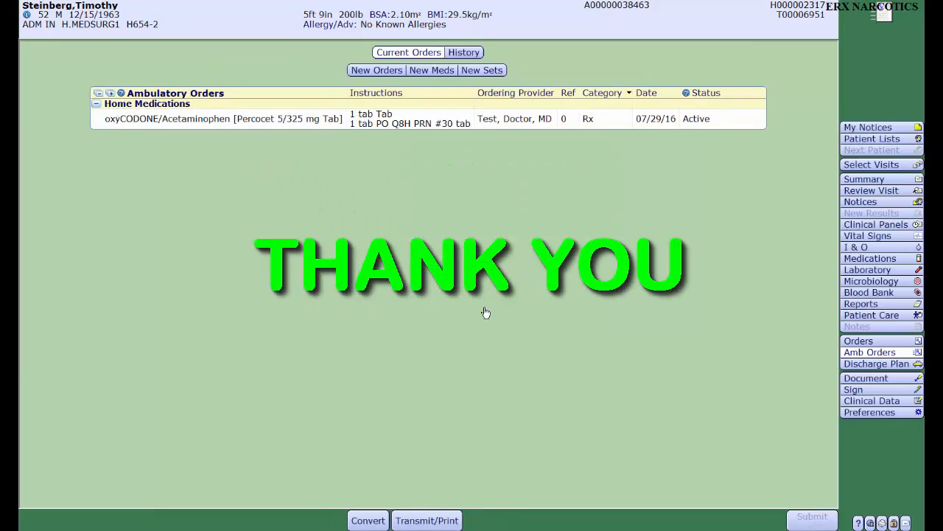